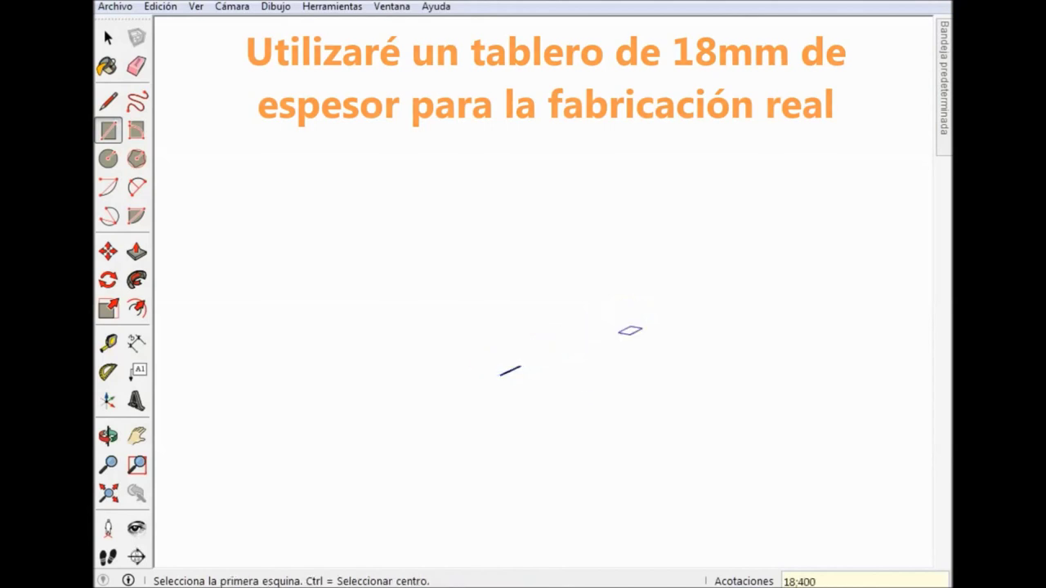
Pick the 0129_BlancoHumo material from the Materials tray.
mouse_move(578, 398)
middle_down()
mouse_move(592, 398)
mouse_move(531, 403)
mouse_move(523, 425)
middle_up()
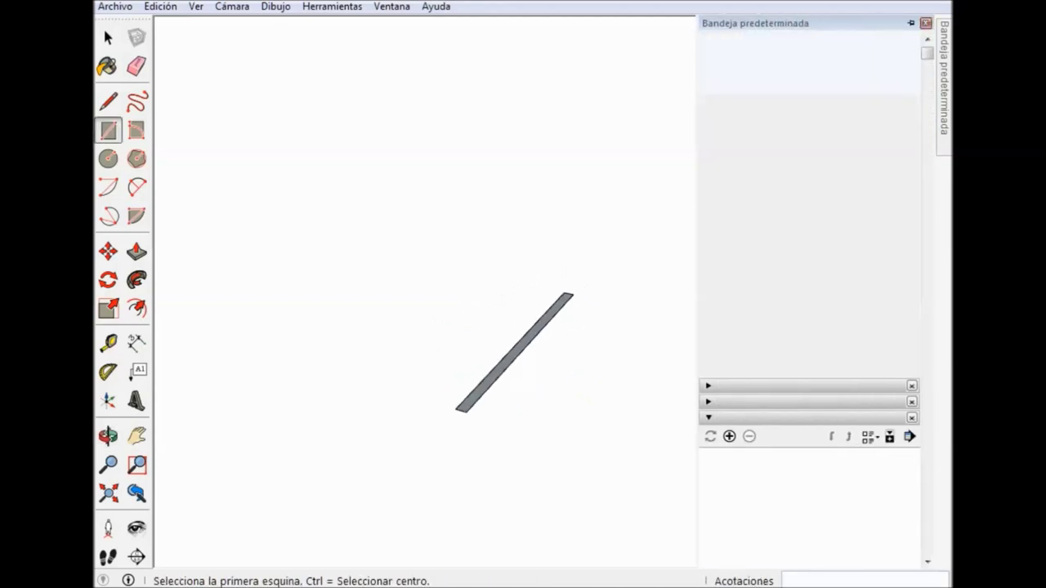
click(740, 87)
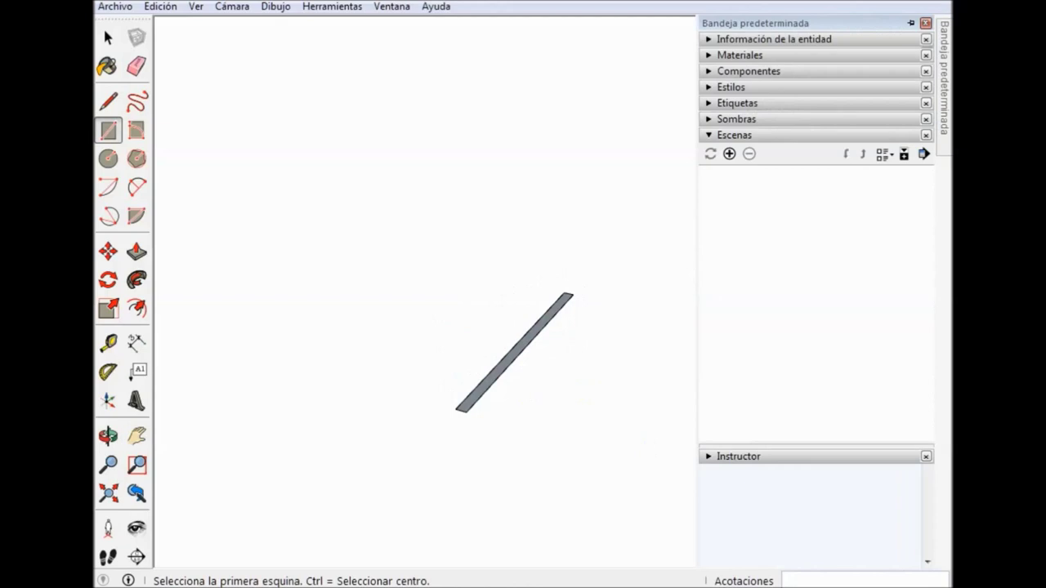
click(739, 55)
scroll(790, 256, down, 5)
scroll(790, 256, down, 5)
scroll(789, 256, down, 5)
scroll(790, 256, down, 5)
scroll(790, 256, down, 5)
scroll(790, 256, up, 3)
scroll(790, 256, down, 3)
scroll(790, 256, up, 3)
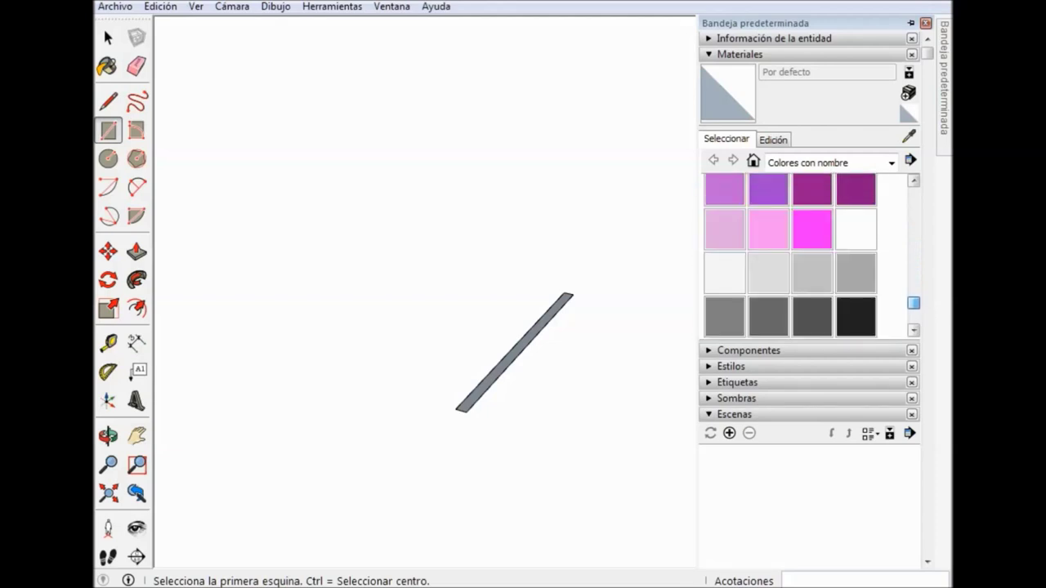
click(725, 272)
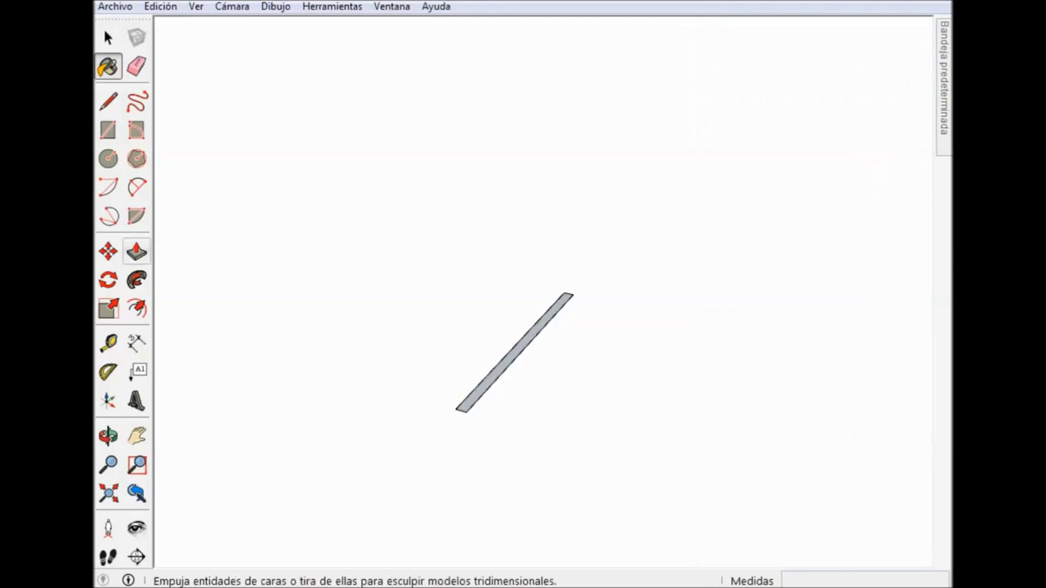
Push/Pull the thin strip up 400 mm into a square 18 mm side panel.
click(137, 251)
click(514, 352)
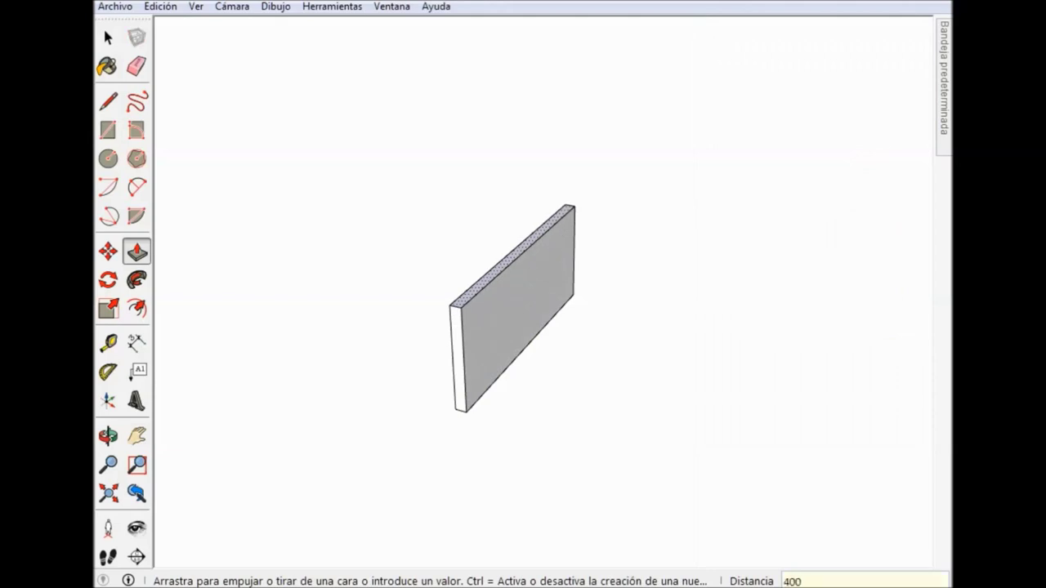
key(Return)
mouse_move(523, 327)
middle_down()
mouse_move(572, 327)
mouse_move(491, 327)
mouse_move(547, 327)
middle_up()
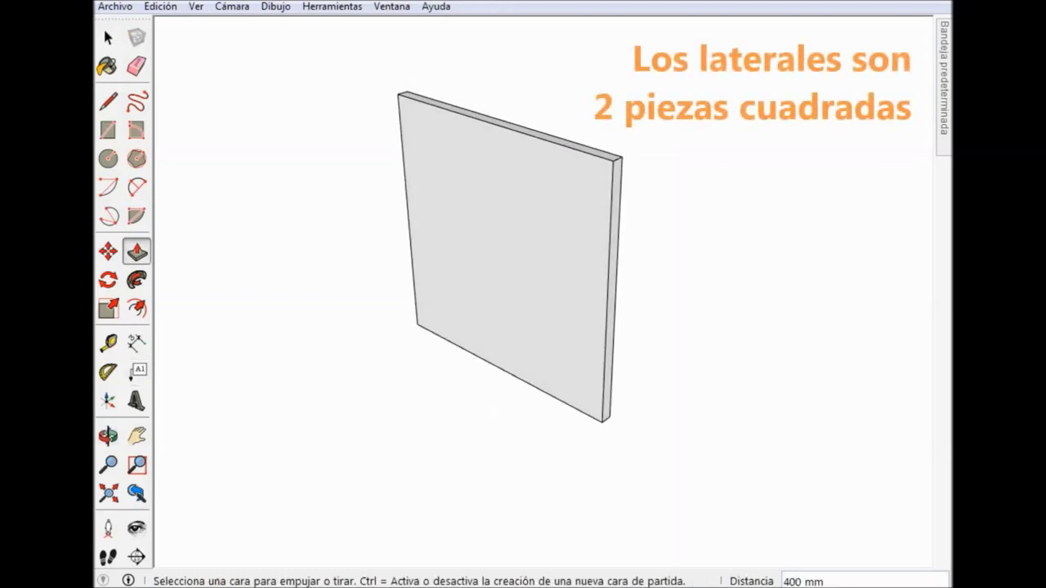
click(136, 344)
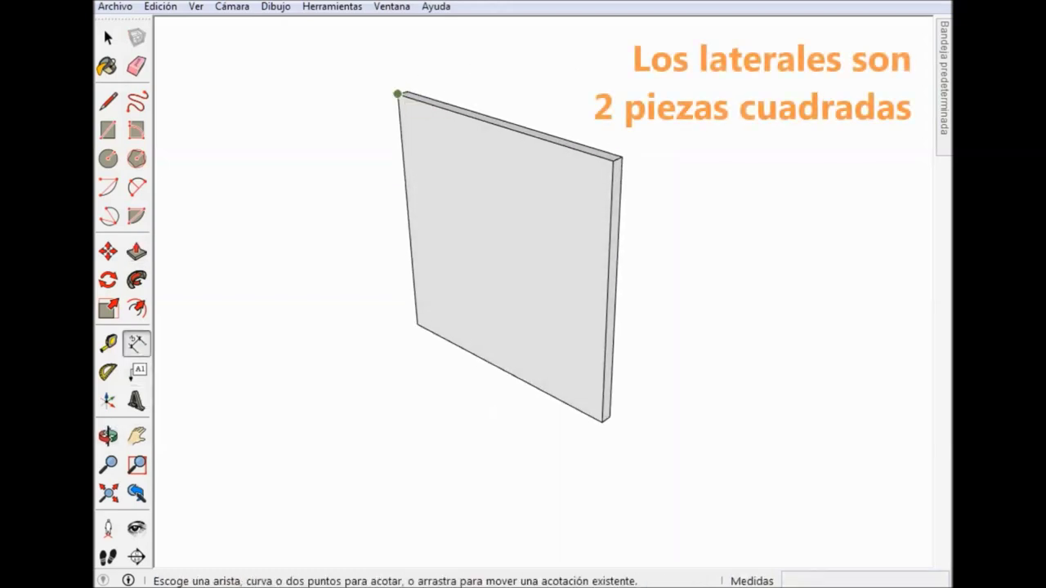
Dimension the panel's 400 mm height and 400 mm width, then delete both dimensions.
click(343, 286)
click(417, 324)
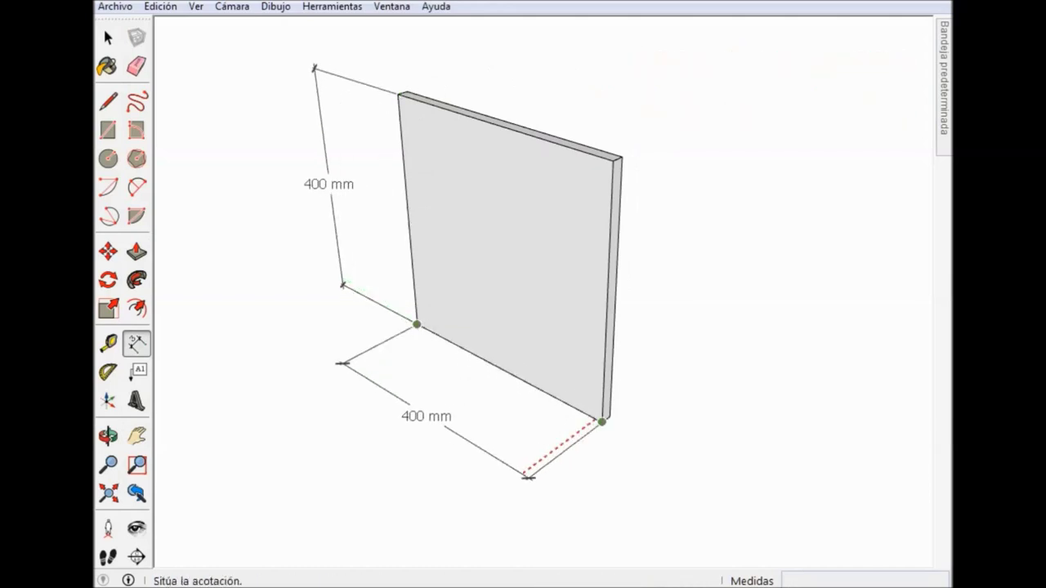
click(529, 477)
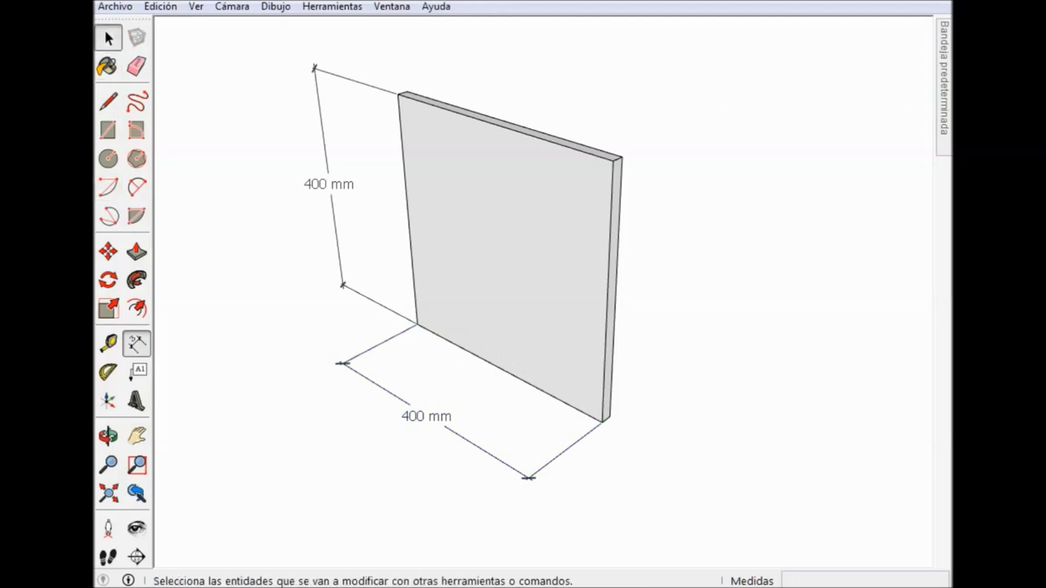
click(108, 37)
click(328, 184)
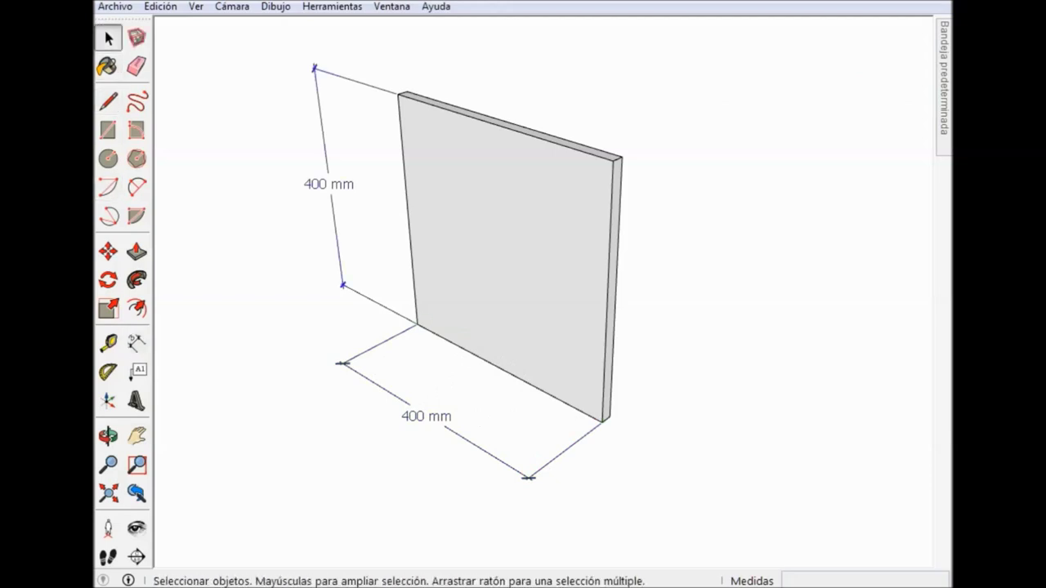
key(Delete)
Make the whole side panel a single group with Crear grupo.
drag(339, 42, 706, 495)
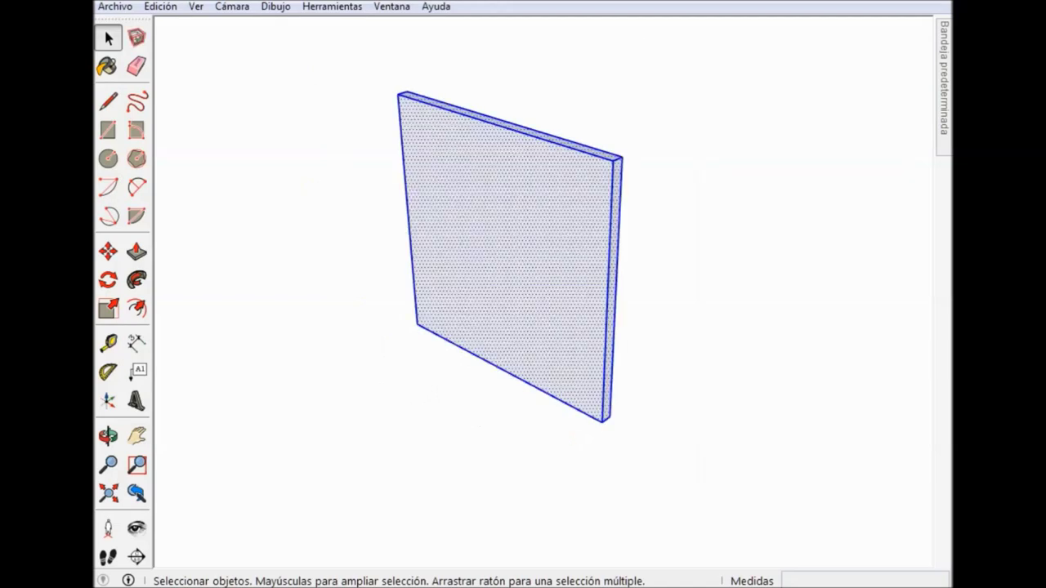
right_click(553, 216)
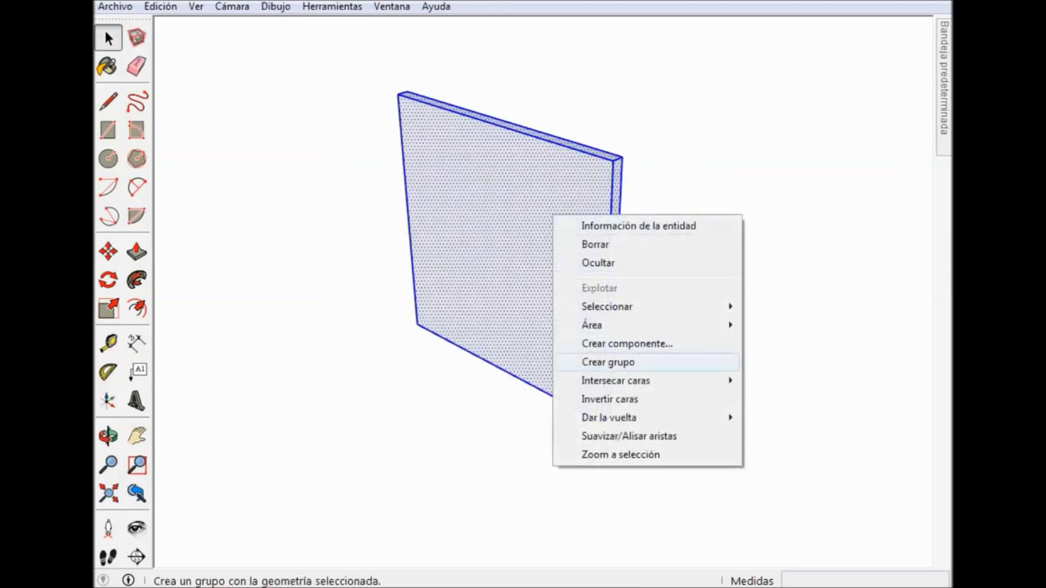
click(608, 362)
mouse_move(507, 269)
middle_down()
mouse_move(572, 270)
mouse_move(458, 278)
middle_up()
mouse_move(523, 277)
middle_down()
mouse_move(556, 278)
mouse_move(474, 278)
middle_up()
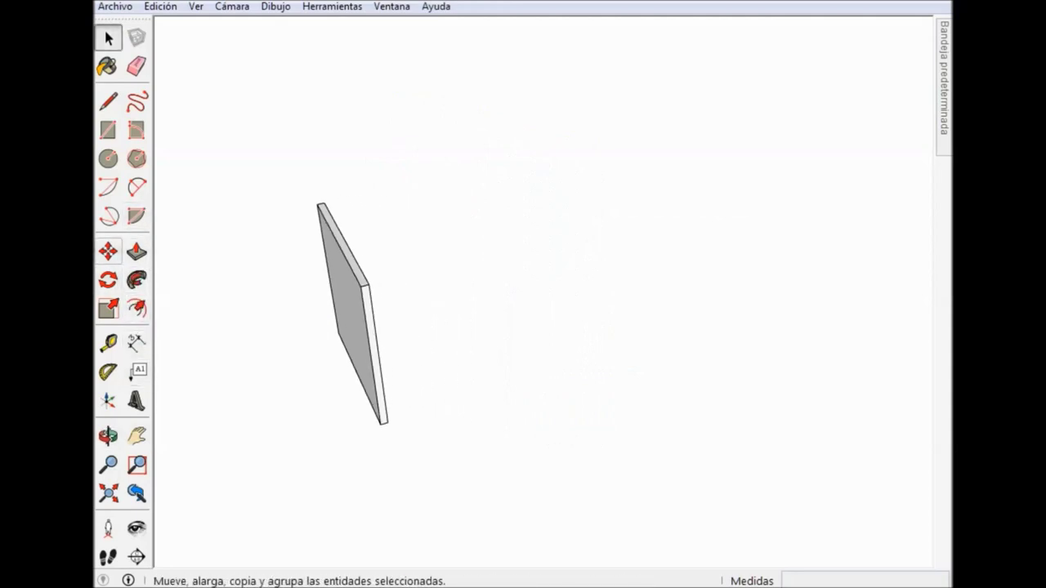
Shift the panel 95 mm left, then copy it 654 mm to the right.
key(m)
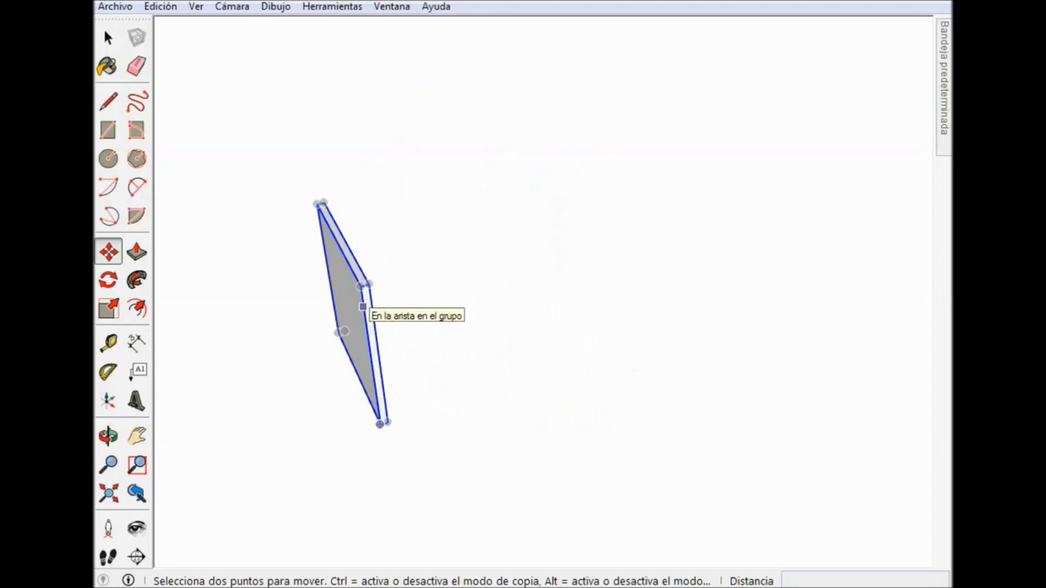
click(363, 307)
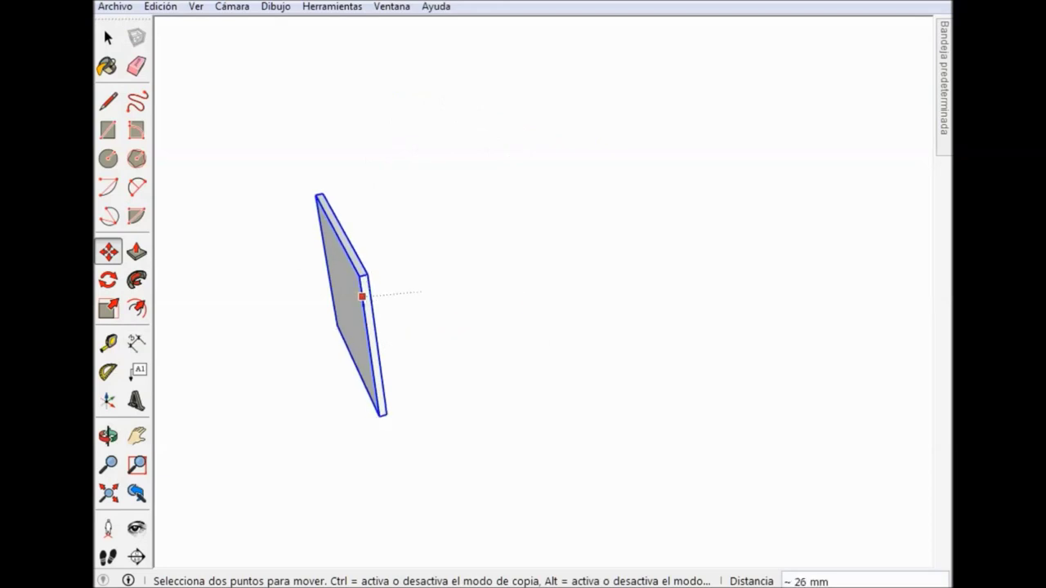
click(405, 296)
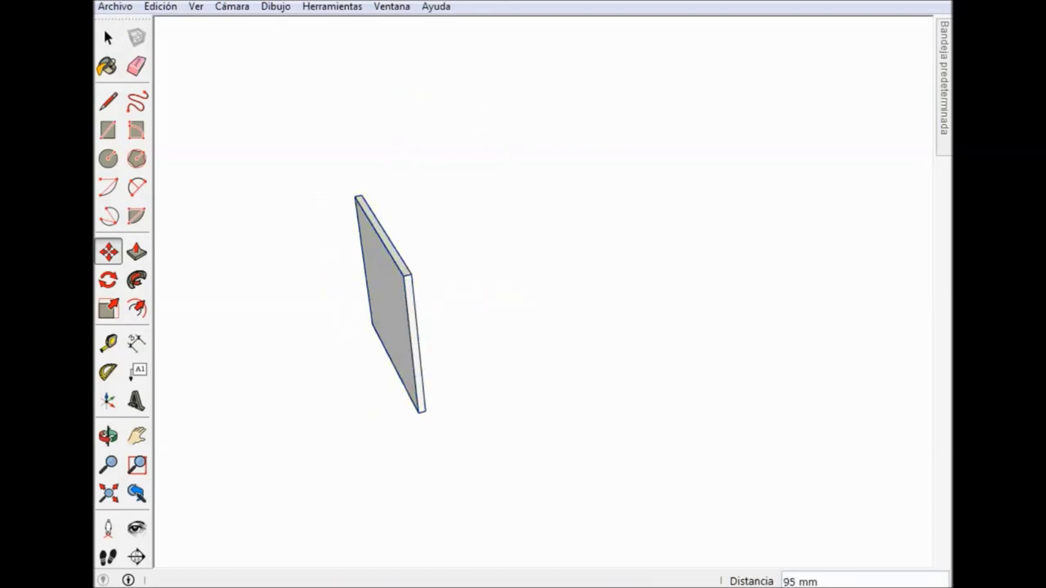
key(ctrl)
click(407, 317)
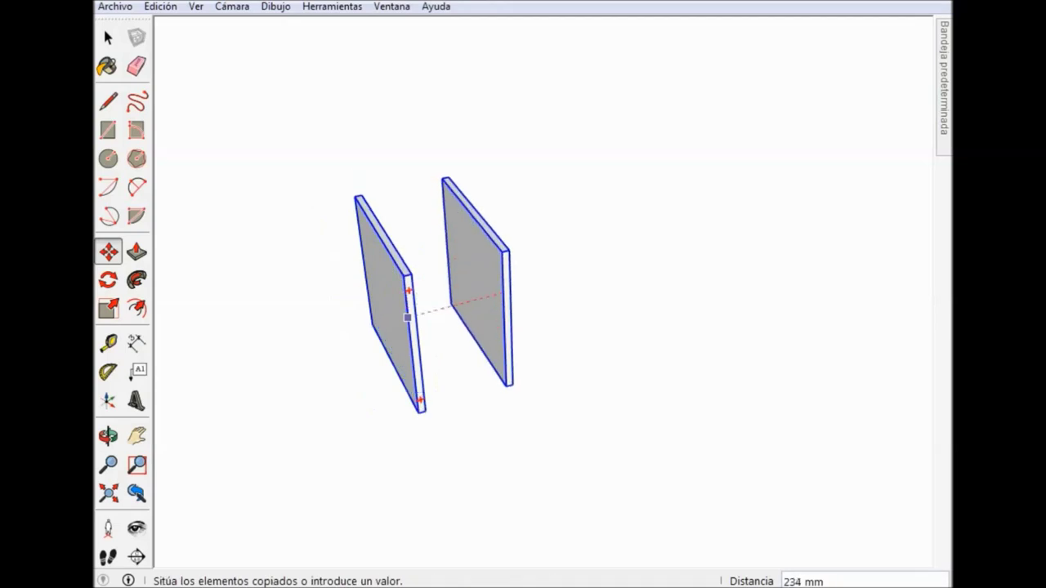
click(644, 272)
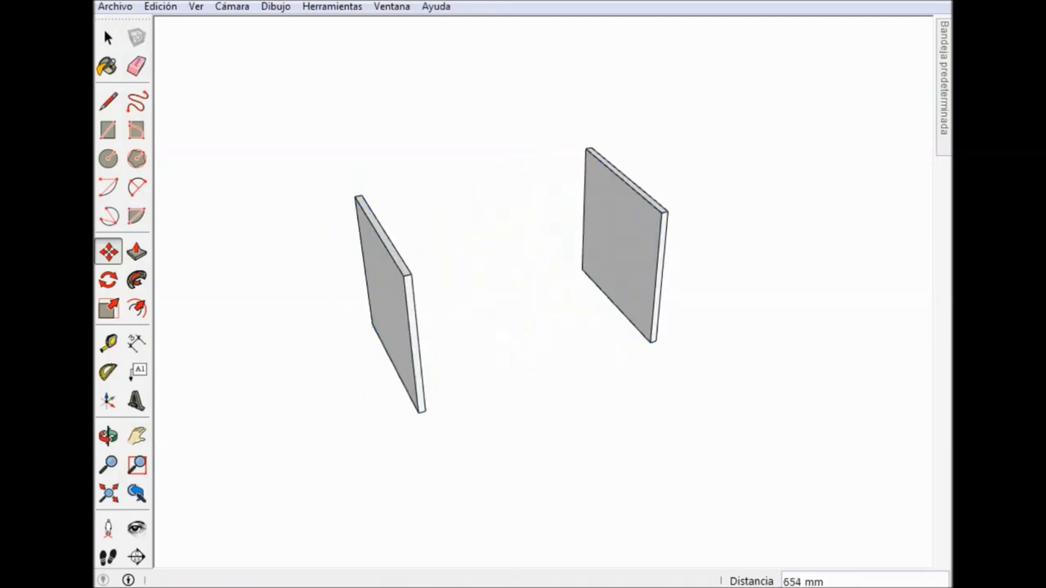
key(space)
mouse_move(522, 294)
middle_down()
mouse_move(571, 282)
mouse_move(474, 294)
middle_up()
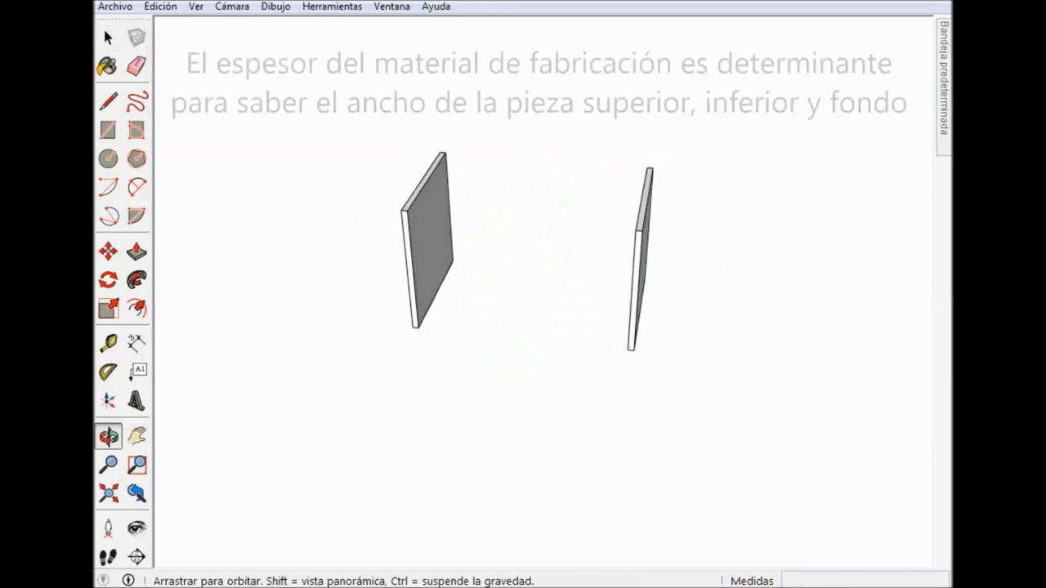
Draw the floor rectangle in front of the panels and paint it 0048_DoradoPálido pale gold.
key(r)
click(375, 466)
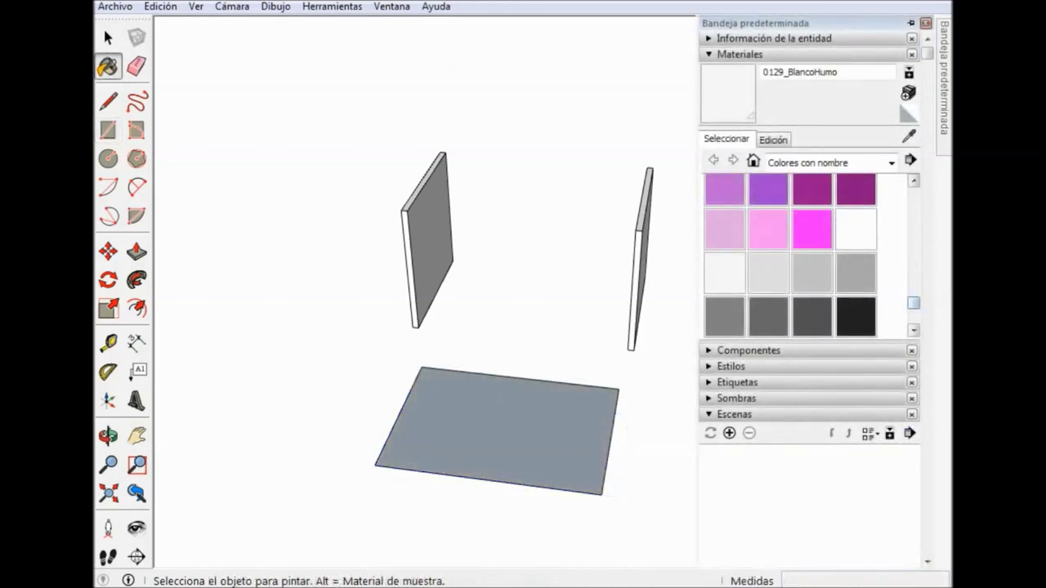
scroll(812, 256, up, 2)
scroll(812, 256, up, 2)
scroll(812, 256, up, 2)
scroll(812, 255, up, 2)
scroll(812, 256, up, 2)
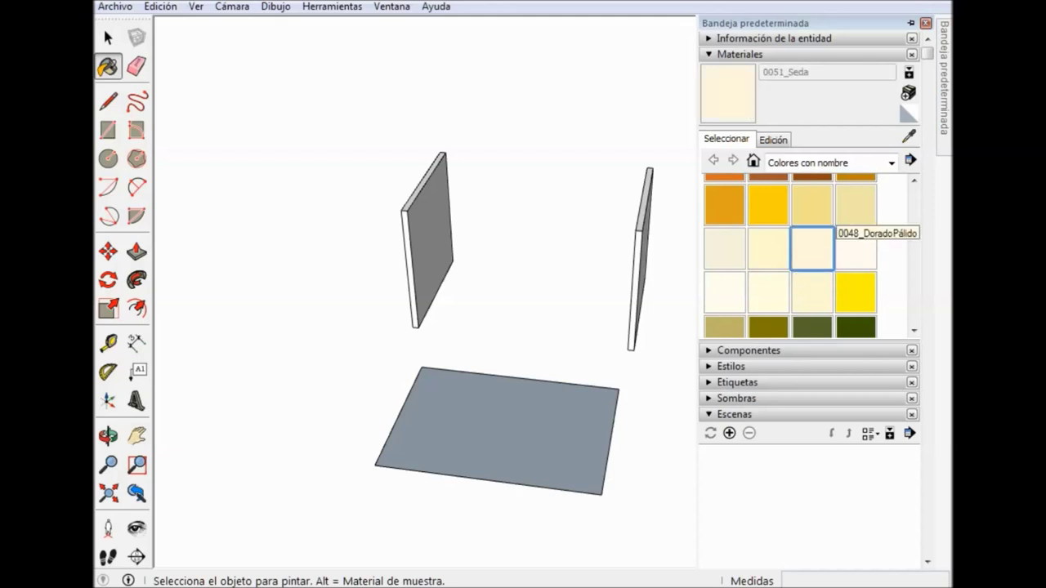
click(845, 211)
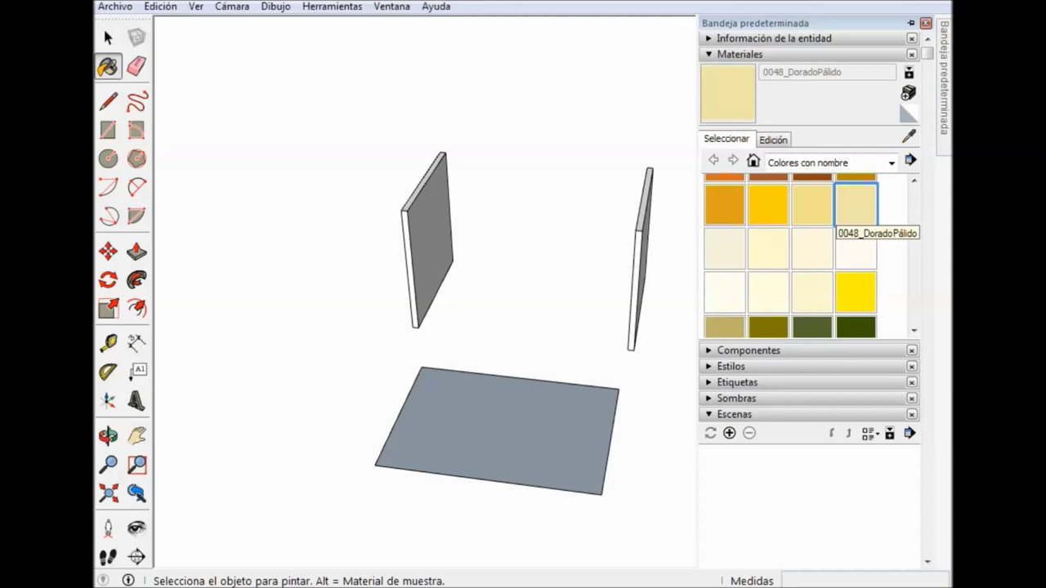
click(497, 431)
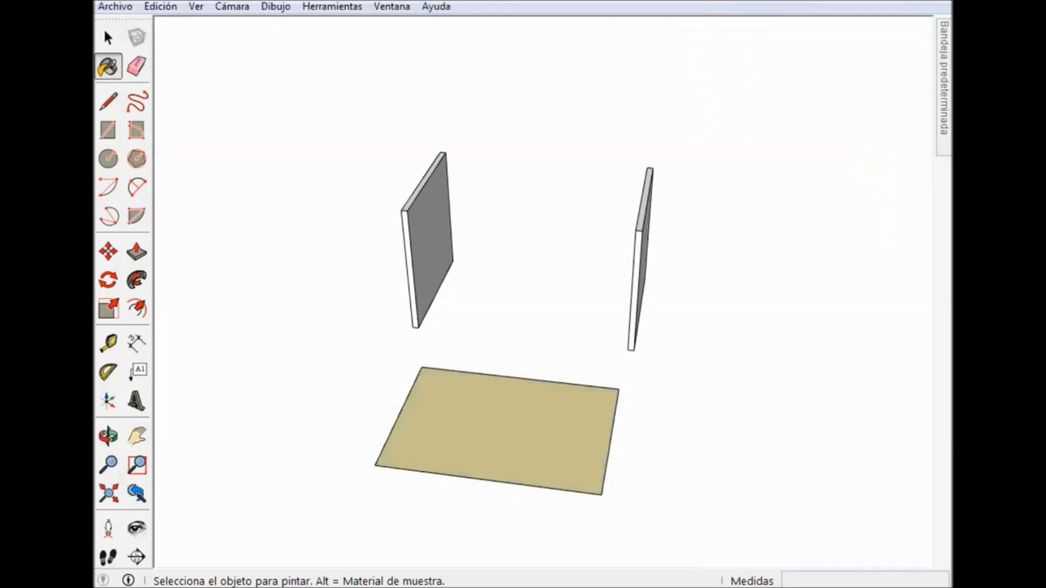
Push/Pull the floor face up to an 18 mm thick board.
click(137, 252)
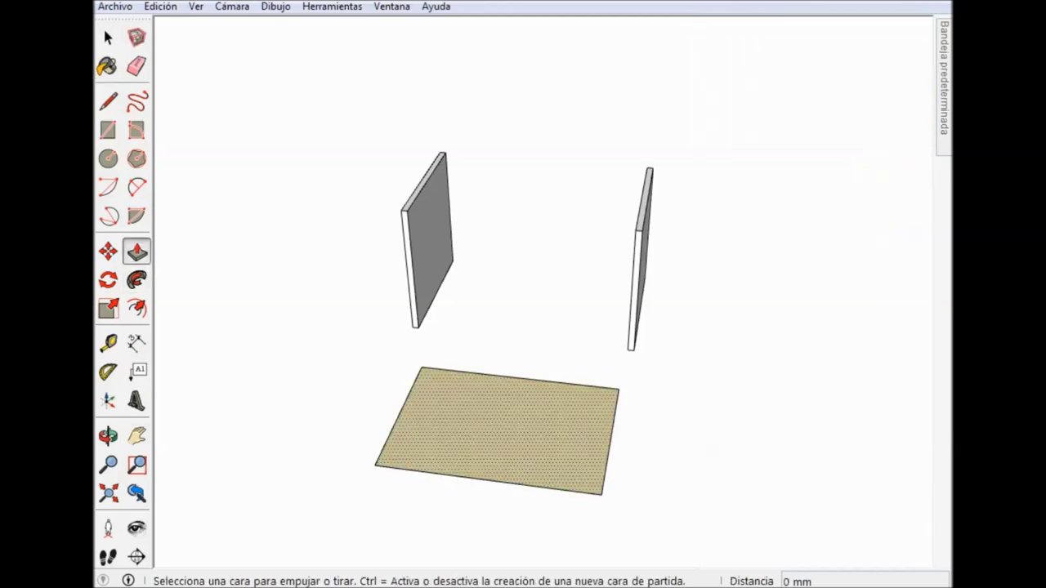
click(497, 430)
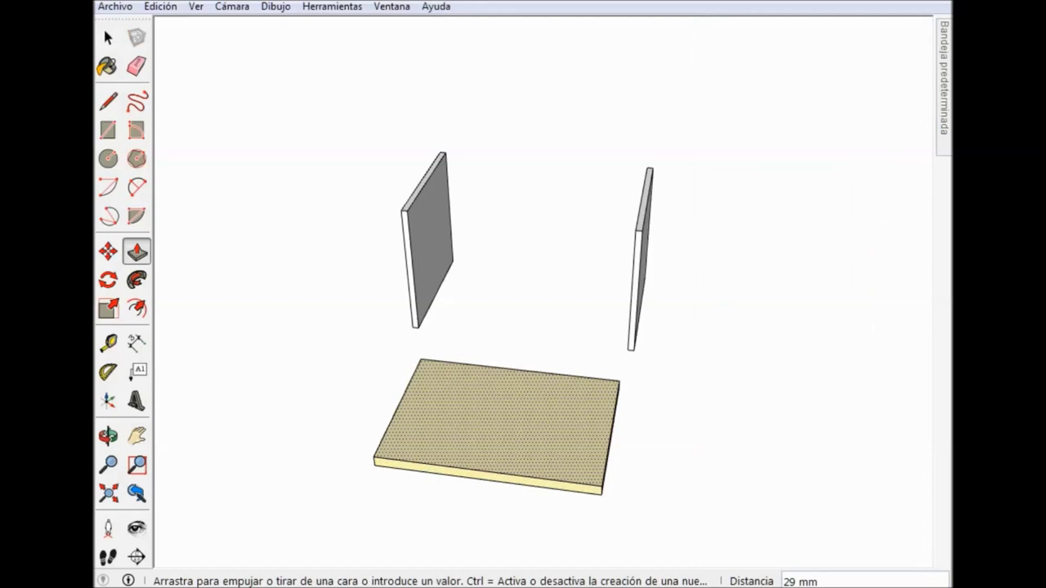
text(18)
key(Return)
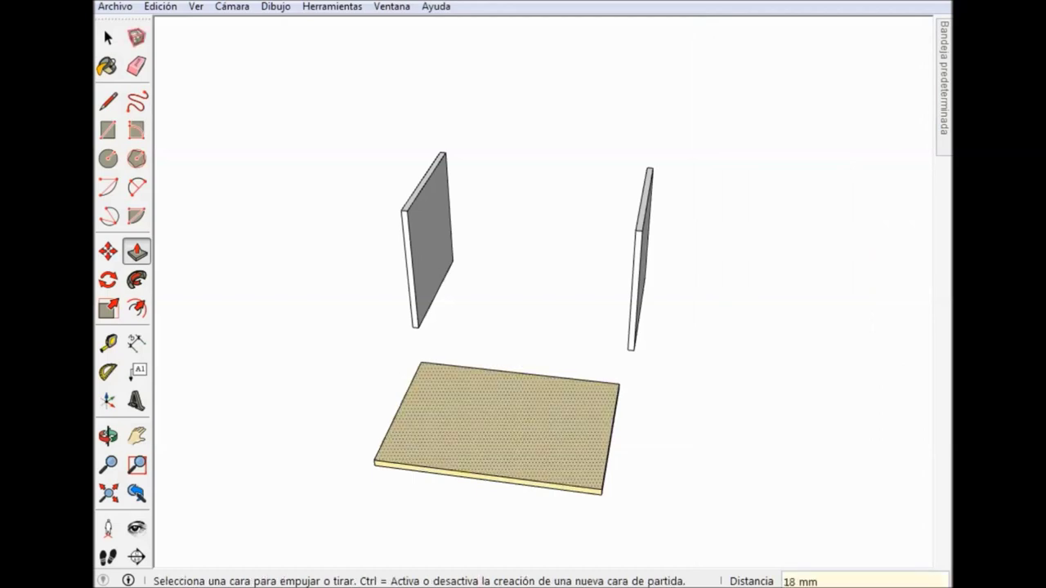
click(103, 27)
mouse_move(523, 327)
middle_down()
mouse_move(490, 311)
mouse_move(506, 245)
mouse_move(518, 269)
middle_up()
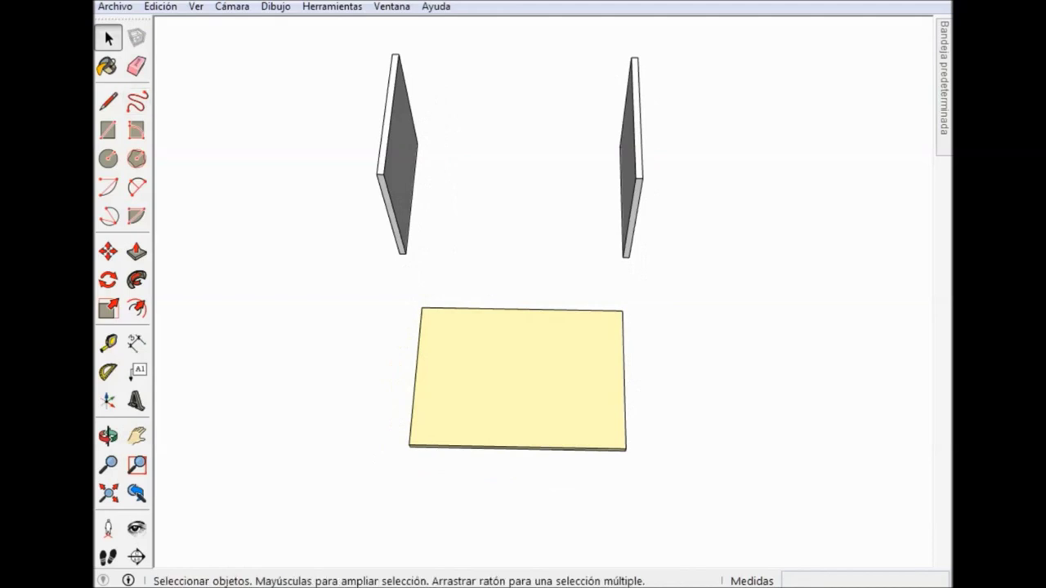
Group the floor board as its own piece with Crear grupo.
drag(662, 460, 719, 493)
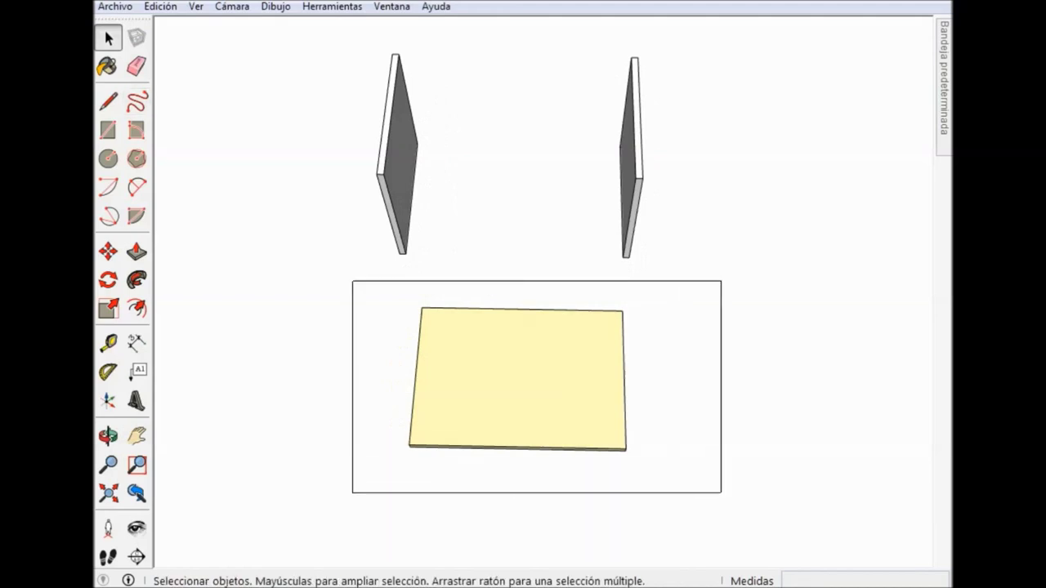
right_click(594, 123)
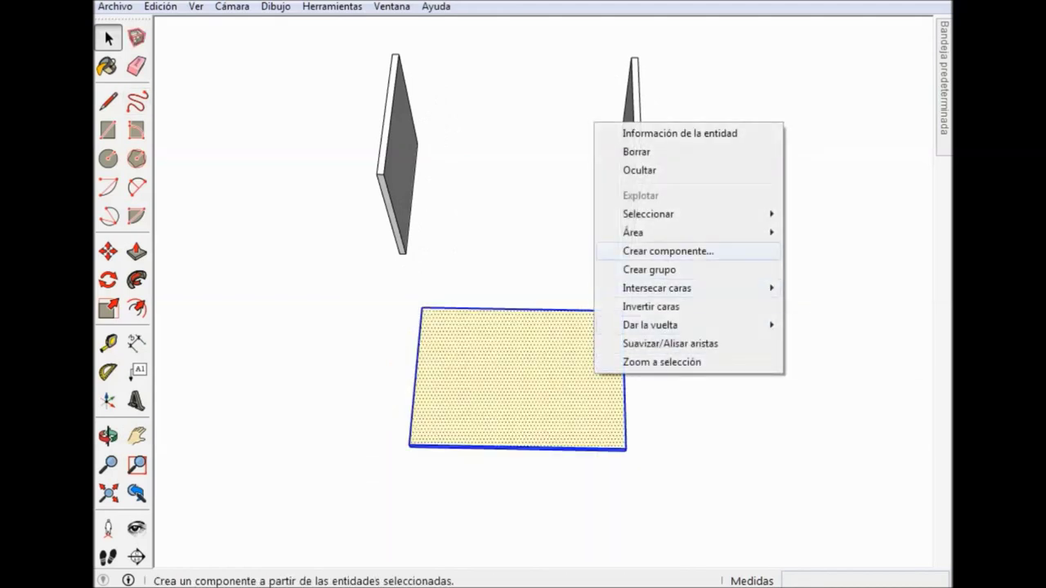
click(649, 269)
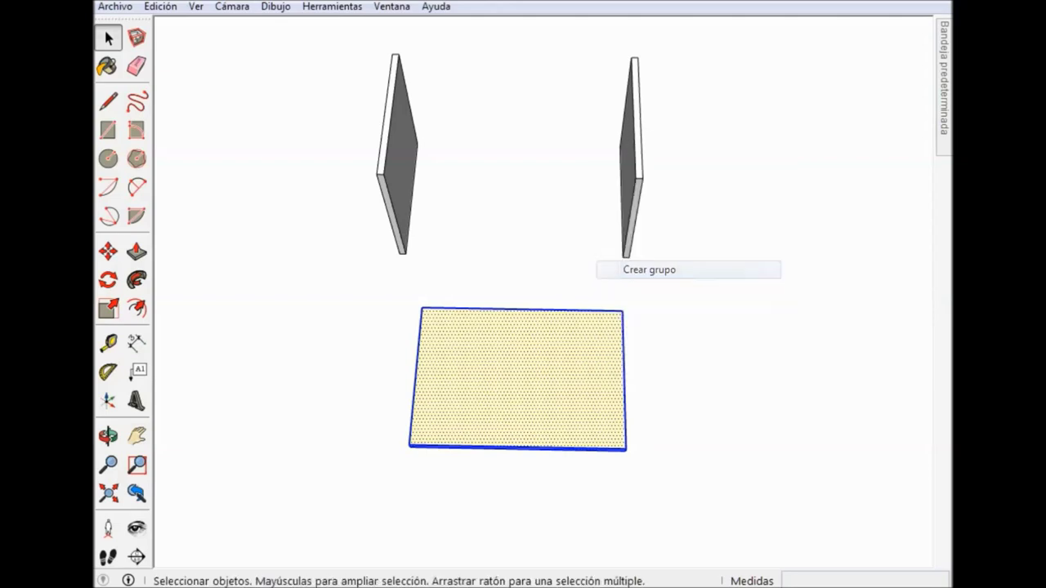
middle_drag(523, 343, 523, 310)
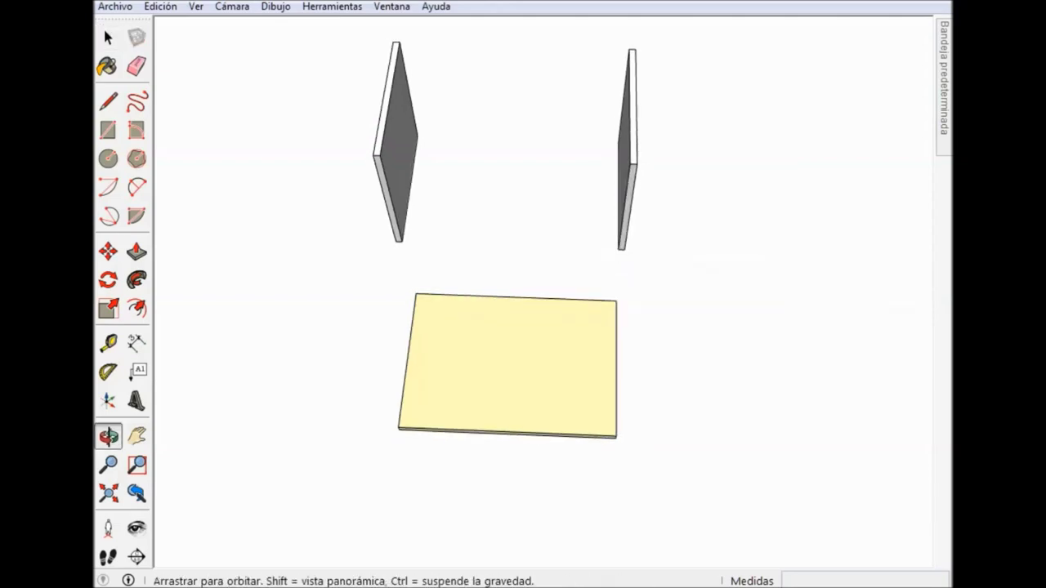
middle_drag(523, 327, 482, 286)
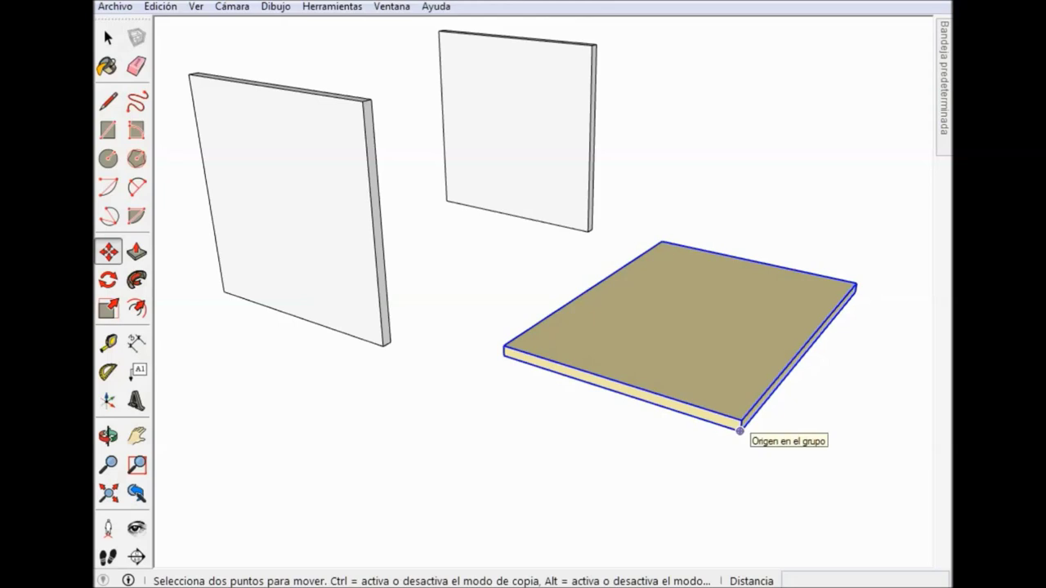
Move the floor board so its corner meets the left side panel.
click(740, 429)
click(392, 338)
key(space)
middle_drag(490, 327, 522, 335)
middle_drag(523, 294, 441, 311)
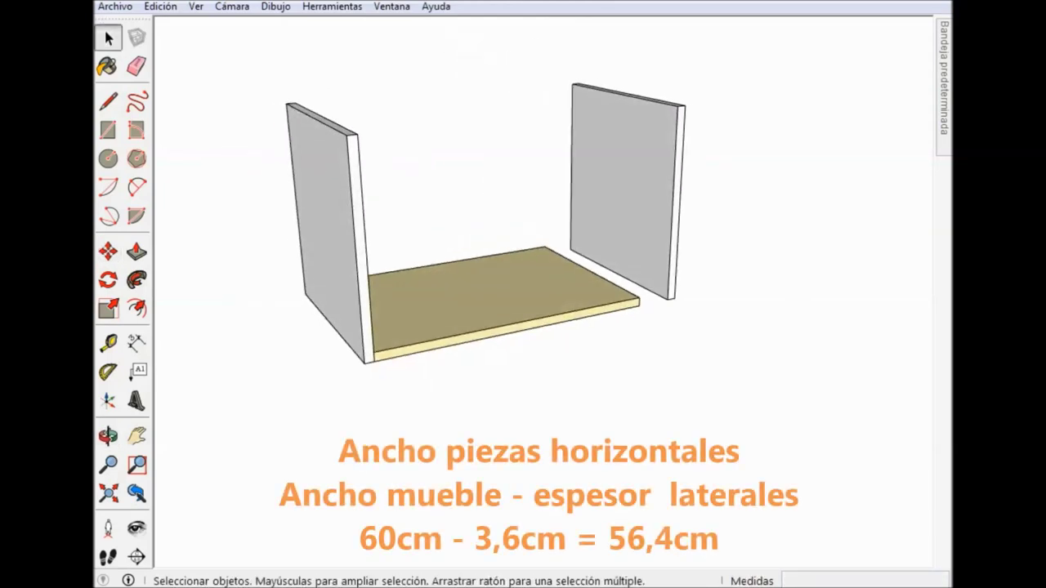
Move the right side panel to butt against the floor board's other corner.
key(space)
middle_drag(409, 286, 327, 302)
key(m)
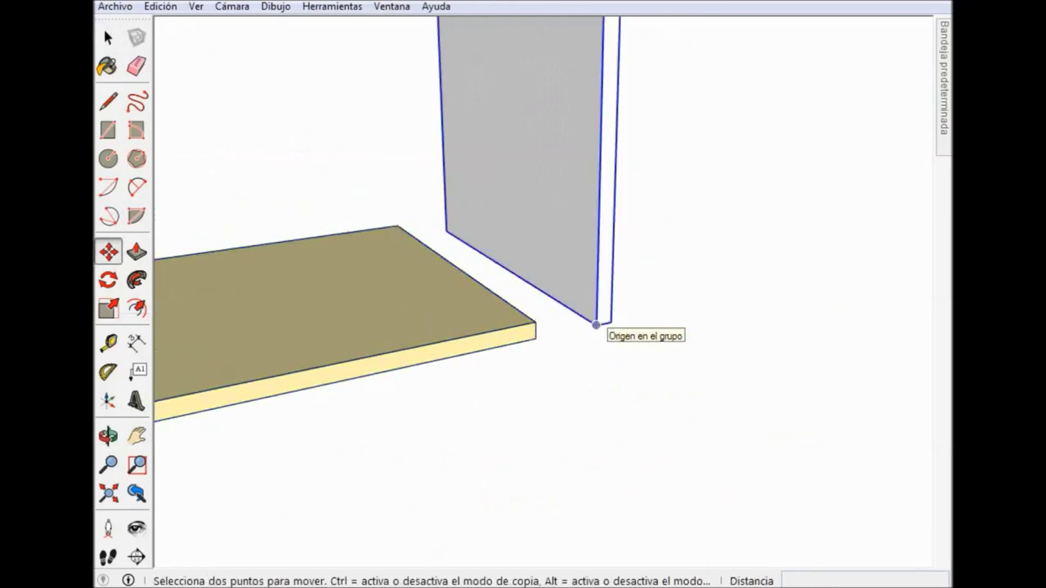
click(603, 325)
click(535, 326)
key(space)
middle_drag(523, 294, 572, 327)
scroll(523, 294, down, 3)
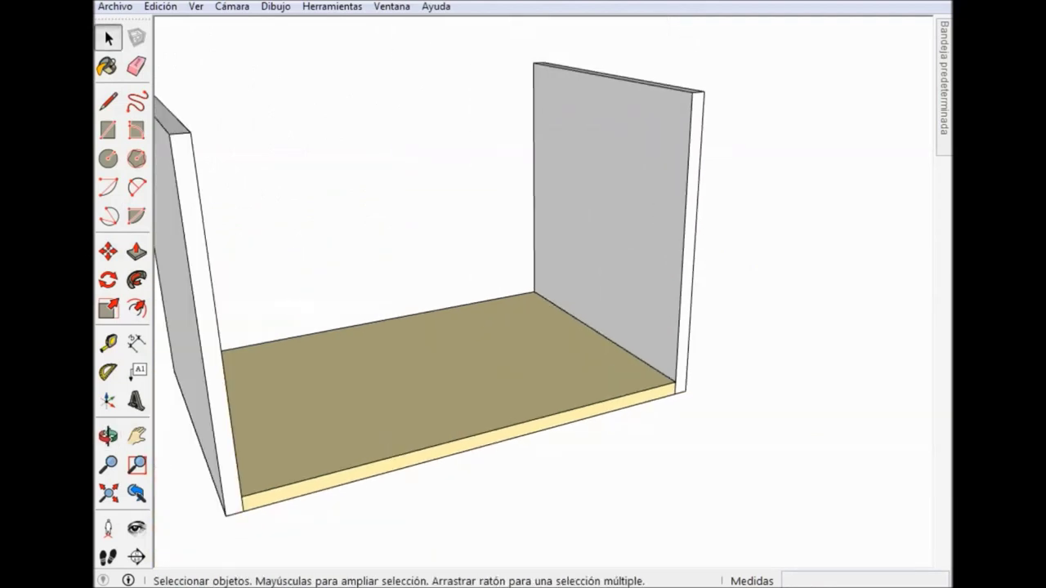
click(108, 251)
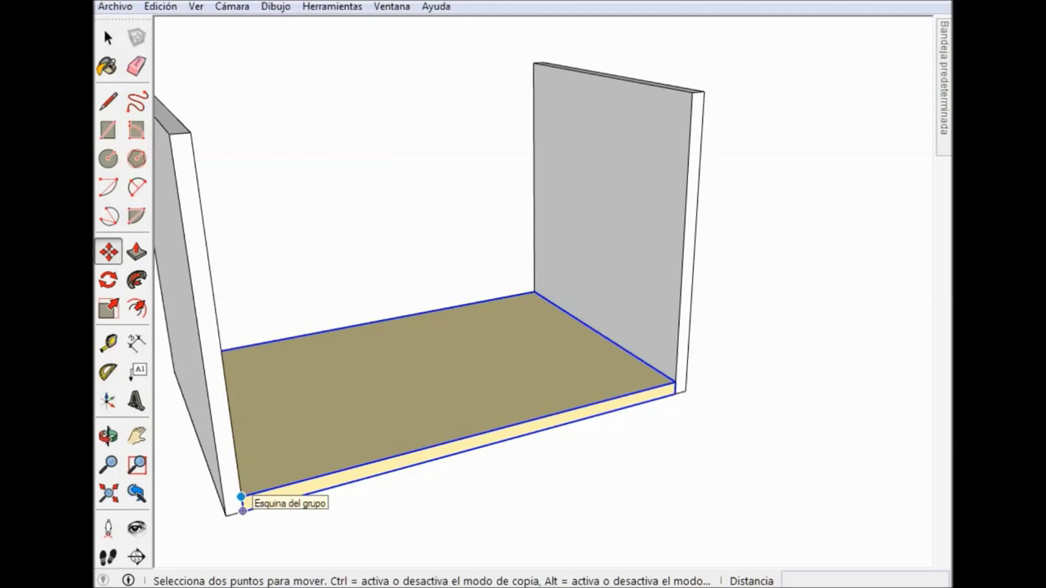
Copy the floor board 382 mm up onto the side panels as the cabinet top.
key(ctrl)
click(241, 496)
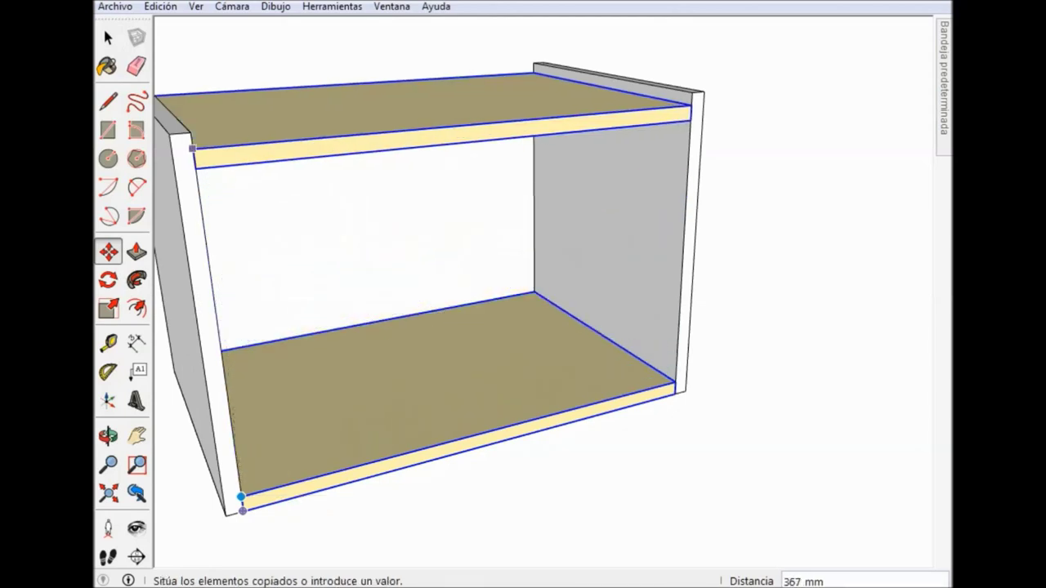
click(190, 132)
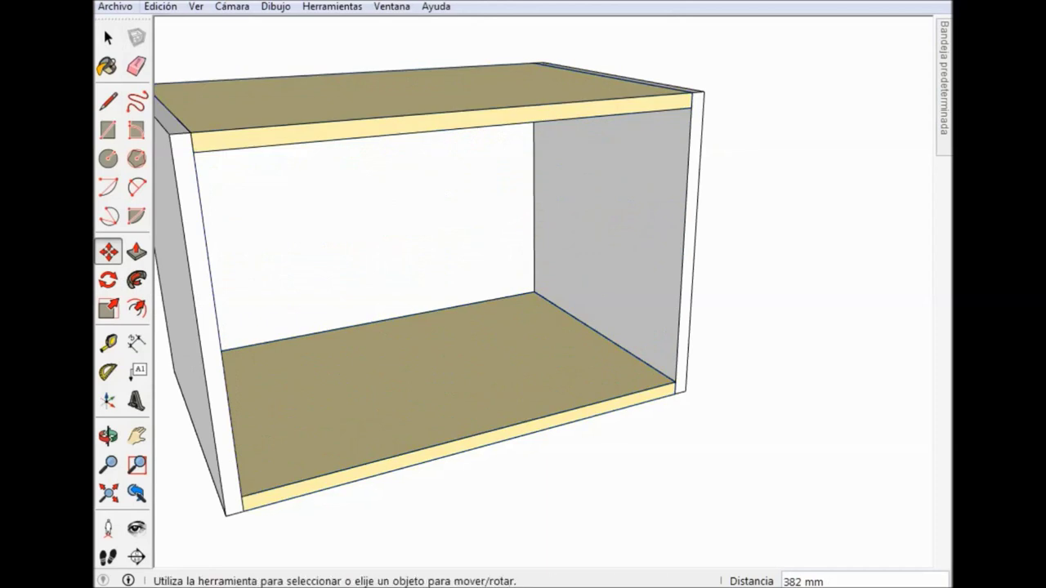
click(108, 38)
scroll(457, 310, down, 3)
middle_drag(457, 310, 523, 310)
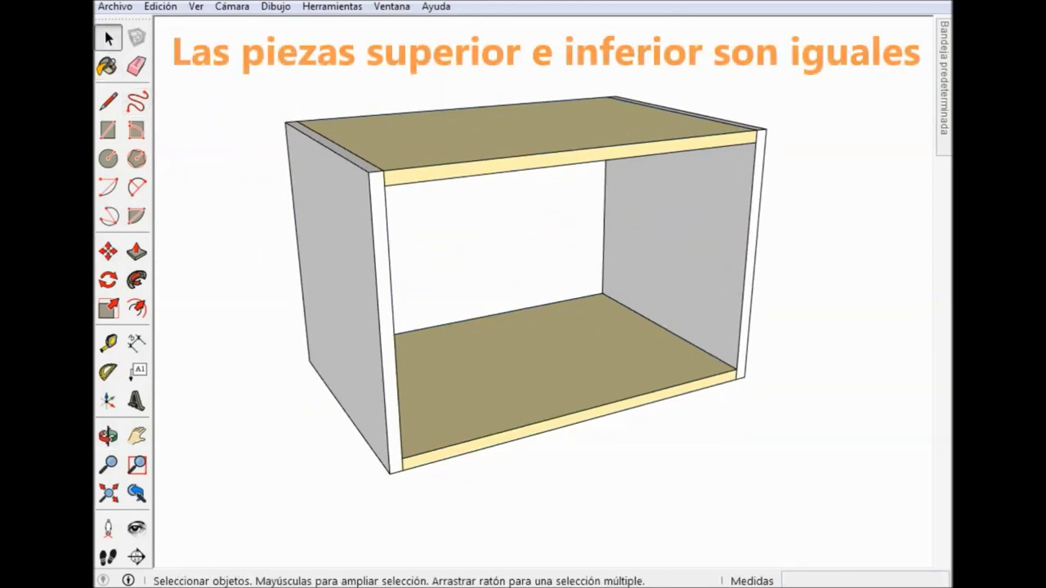
scroll(539, 302, down, 3)
key(o)
mouse_move(563, 303)
middle_down()
mouse_move(506, 294)
mouse_move(458, 269)
middle_up()
key(space)
key(space)
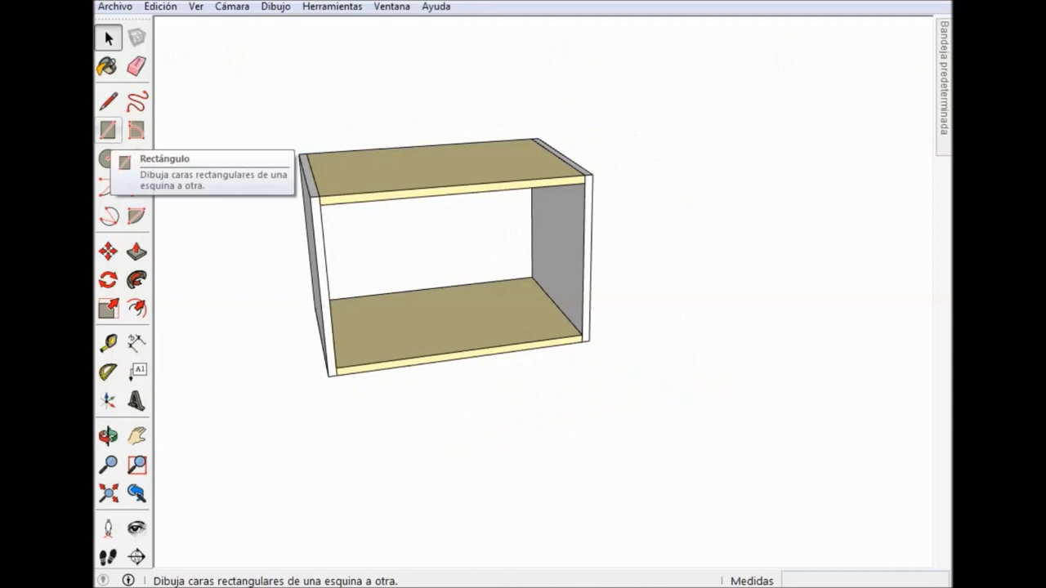
click(108, 130)
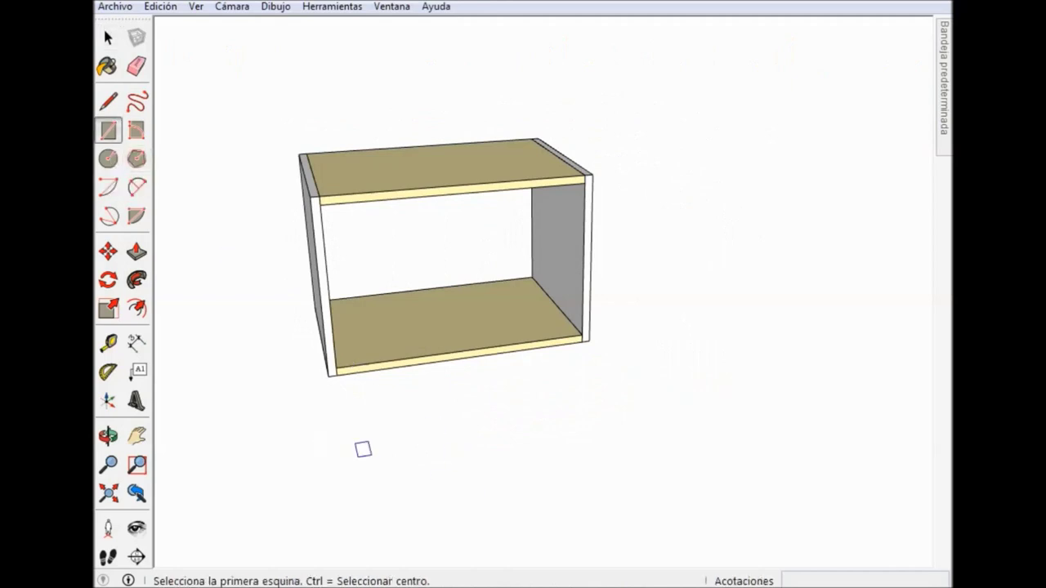
Draw a 564 × 18 mm rectangle in front of the box.
click(374, 449)
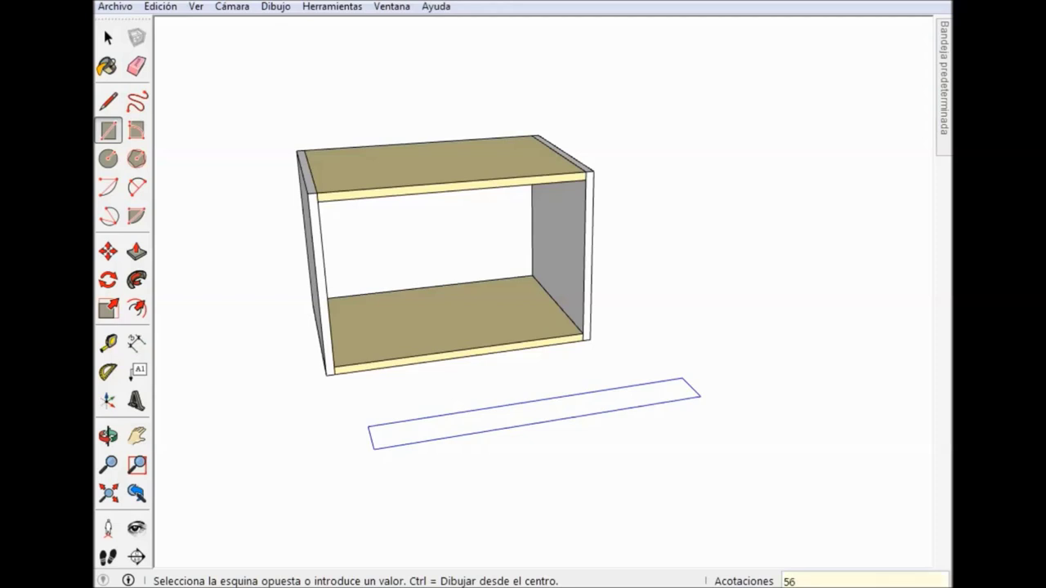
text(564;18)
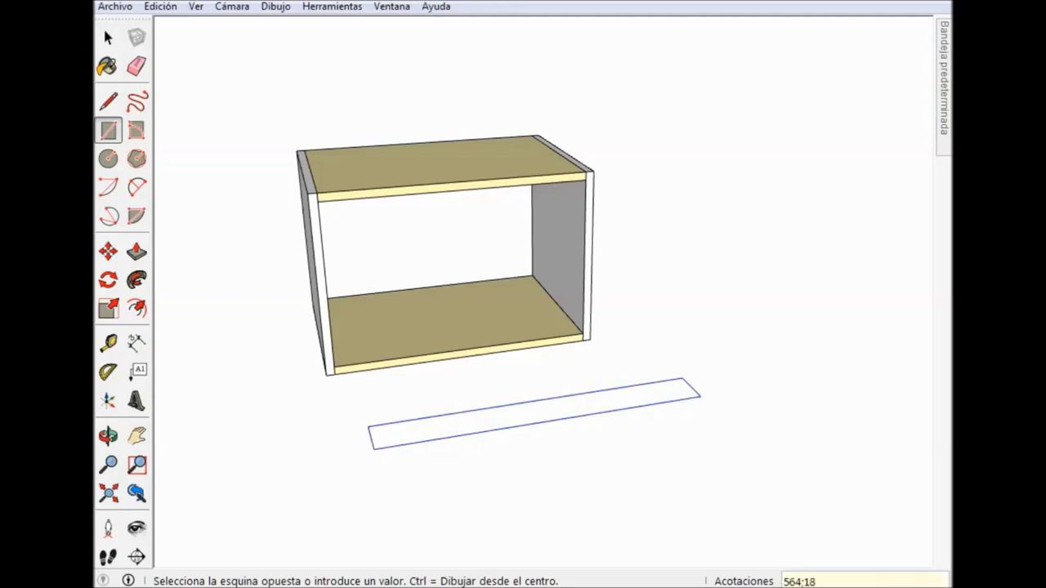
key(Return)
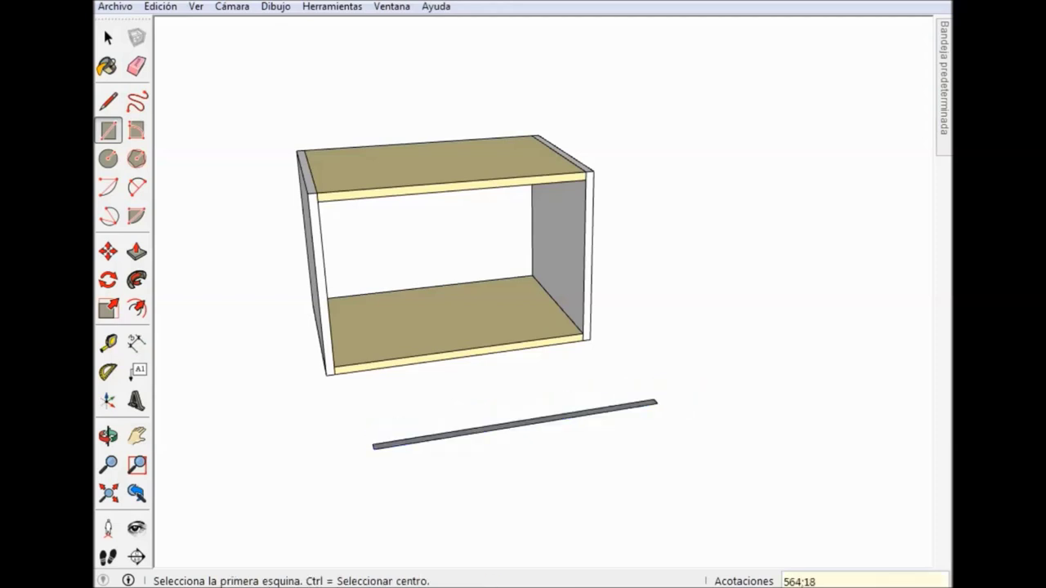
click(108, 38)
scroll(731, 466, up, 1)
scroll(746, 513, up, 1)
middle_drag(735, 490, 702, 482)
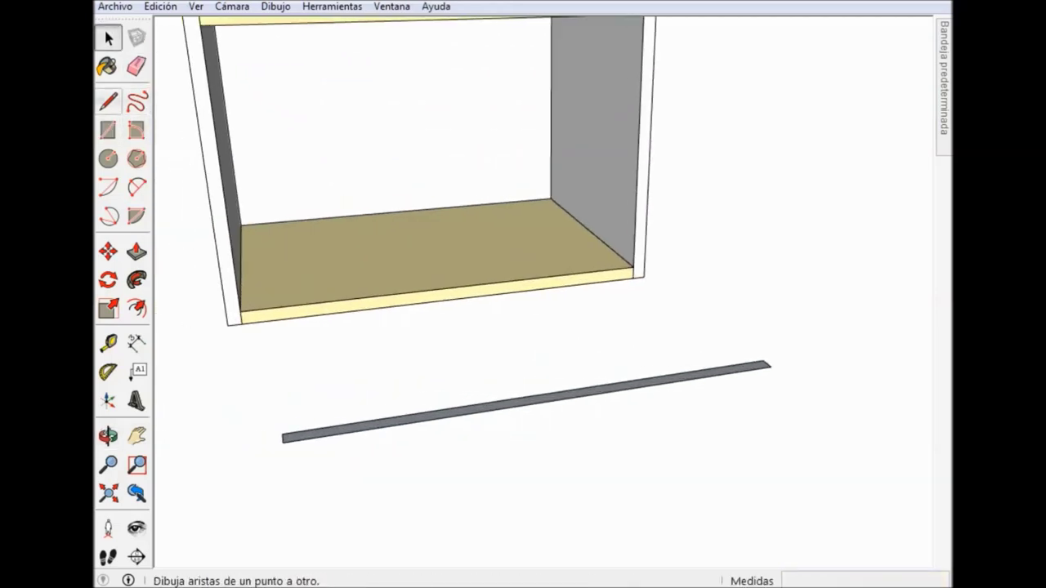
Paint the strip with the floor's wood material and Push/Pull it up 364 mm.
click(107, 67)
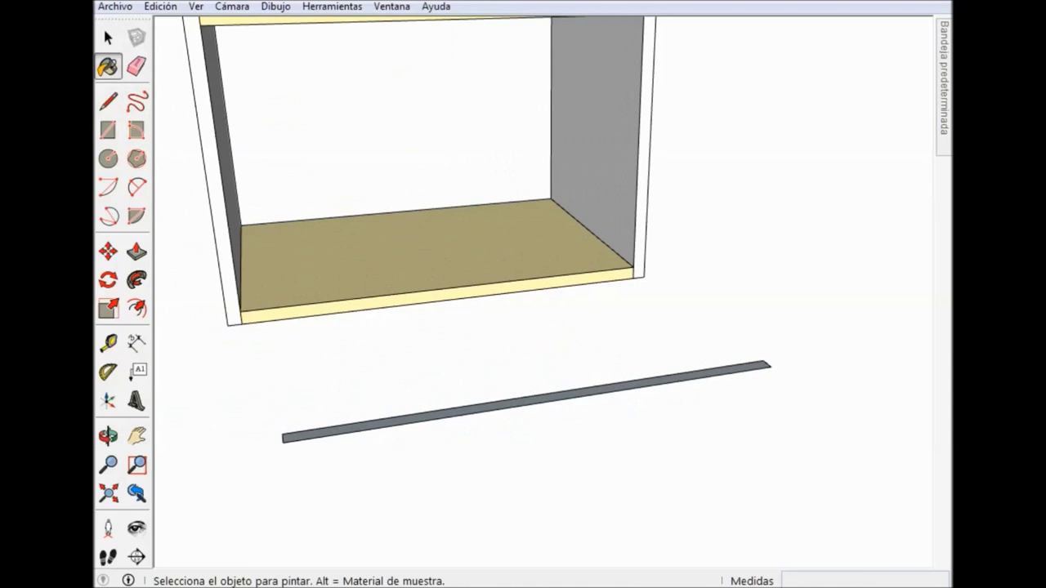
click(525, 400)
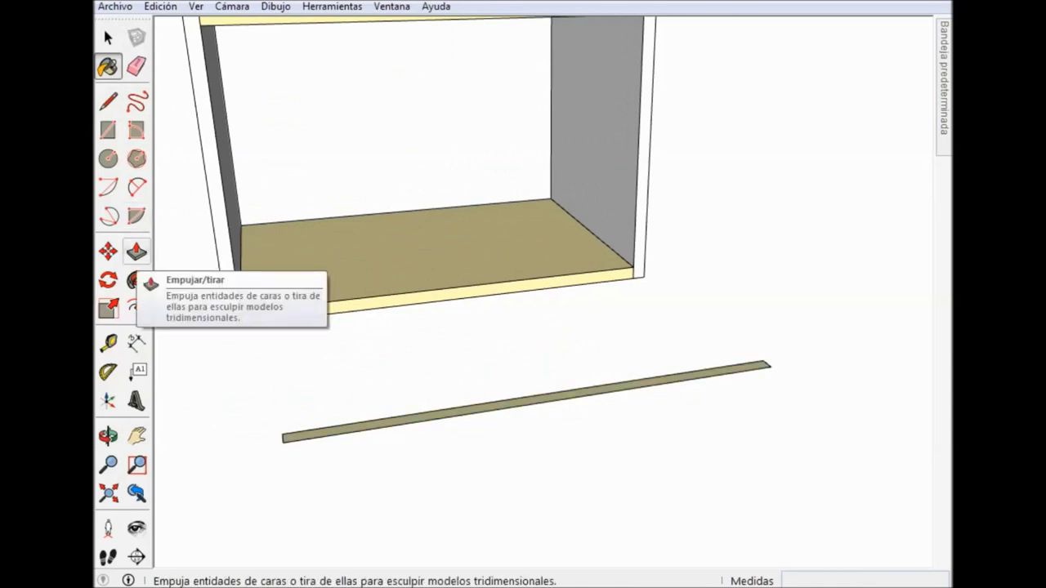
click(136, 251)
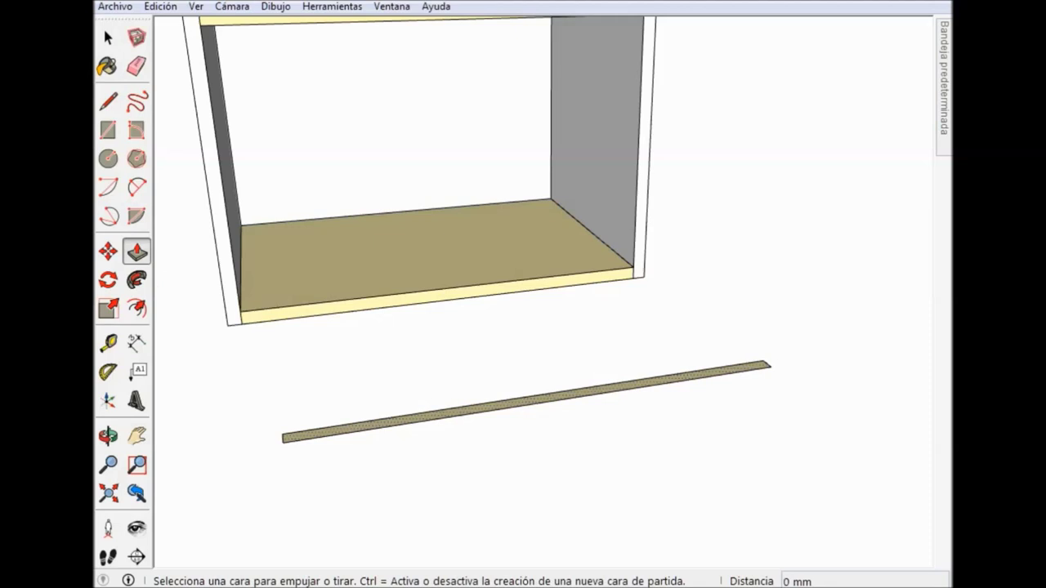
click(525, 402)
text(364)
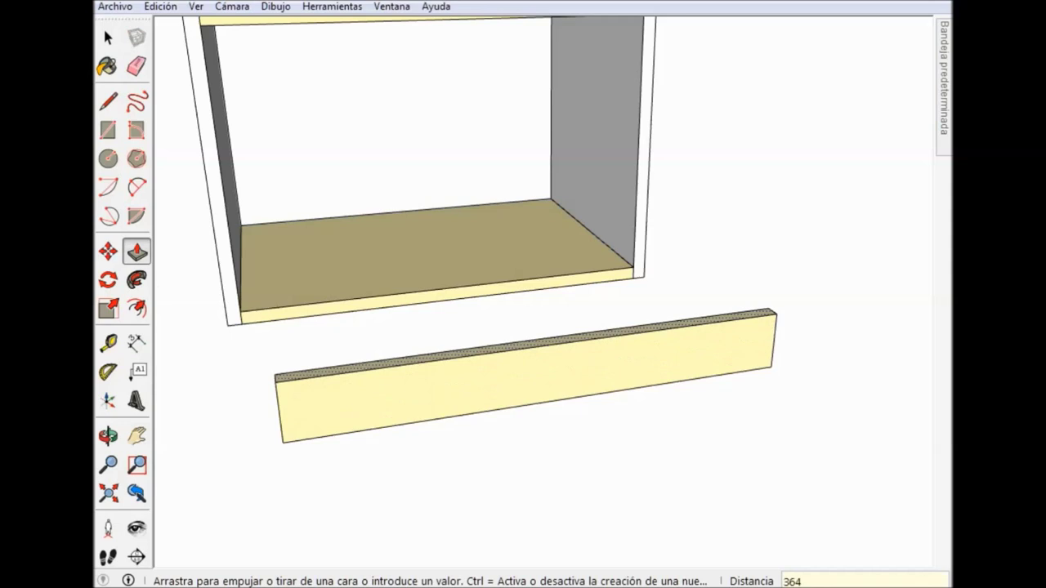
key(Return)
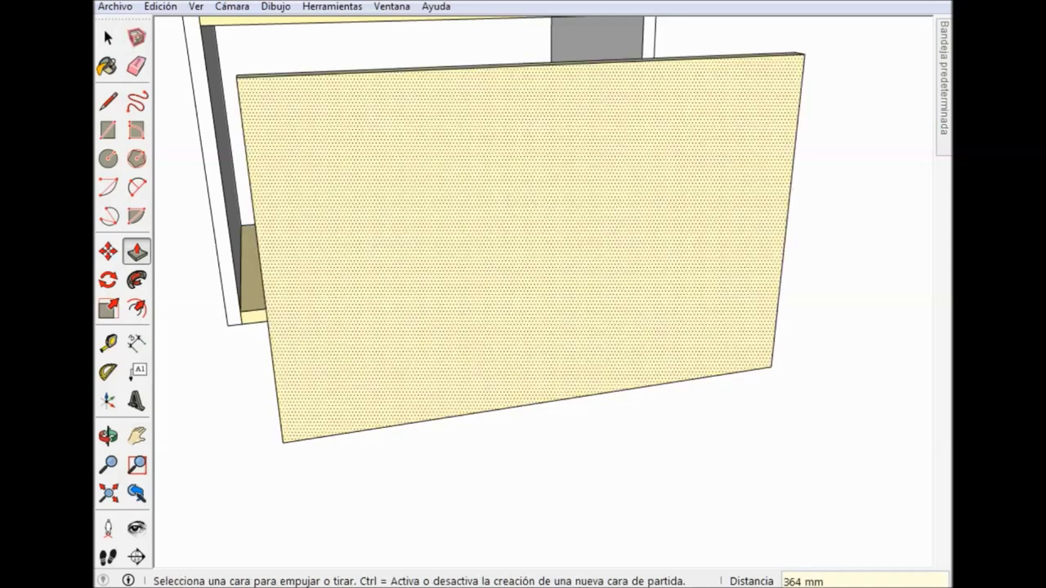
click(108, 37)
key(shift+z)
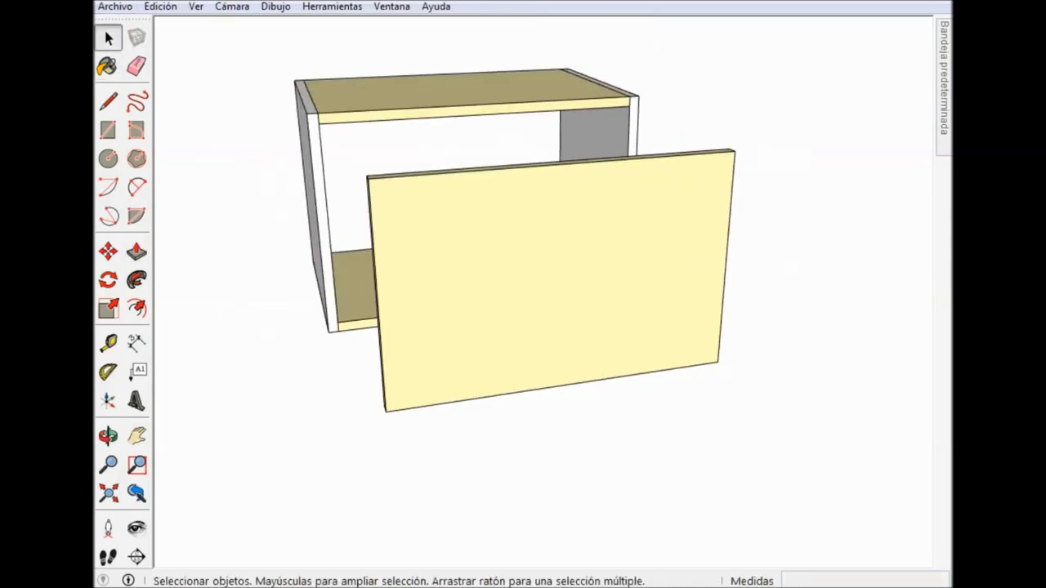
middle_drag(531, 286, 470, 286)
click(137, 342)
click(137, 342)
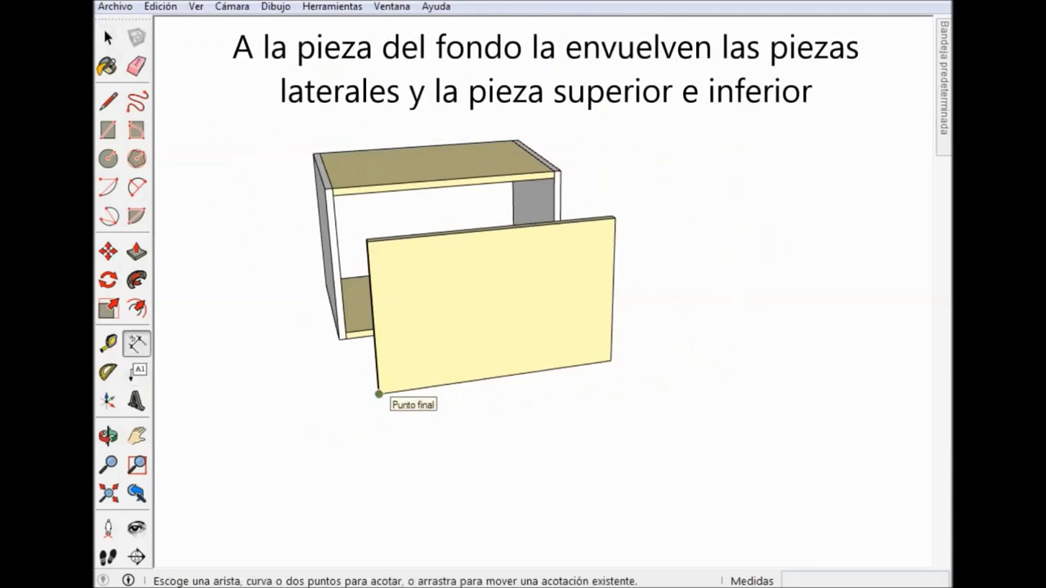
click(378, 394)
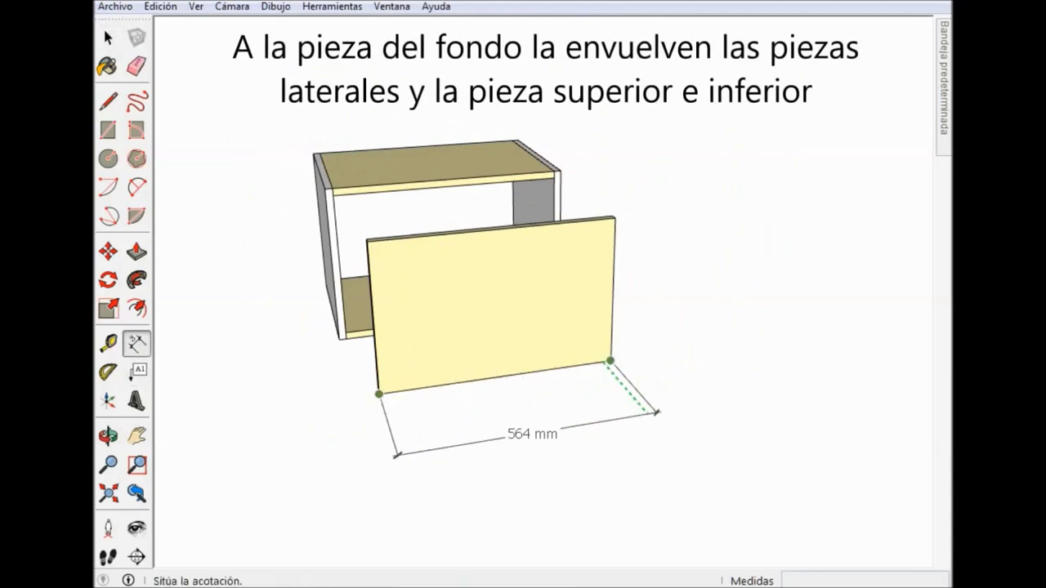
click(662, 419)
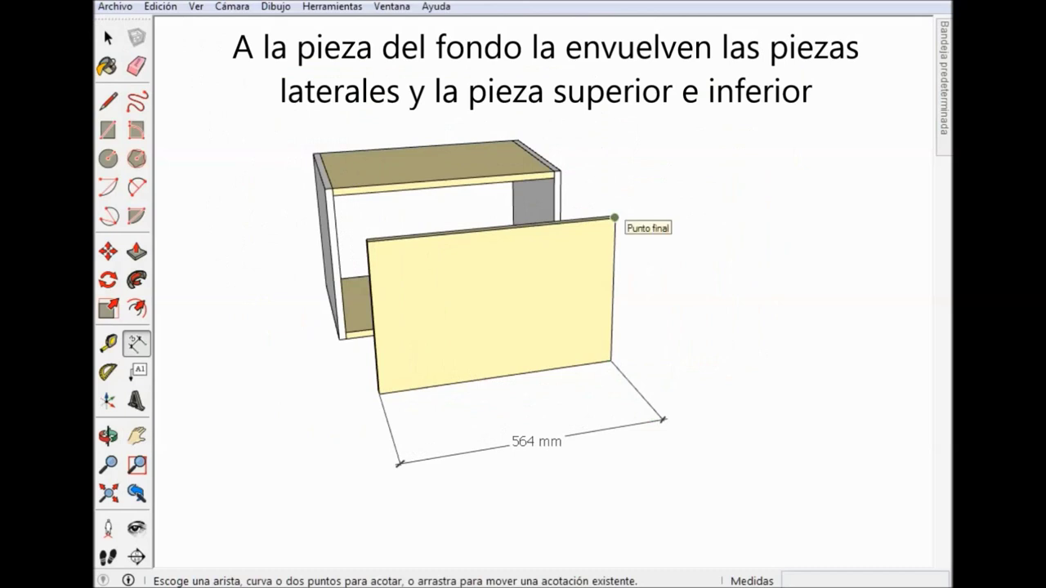
click(614, 218)
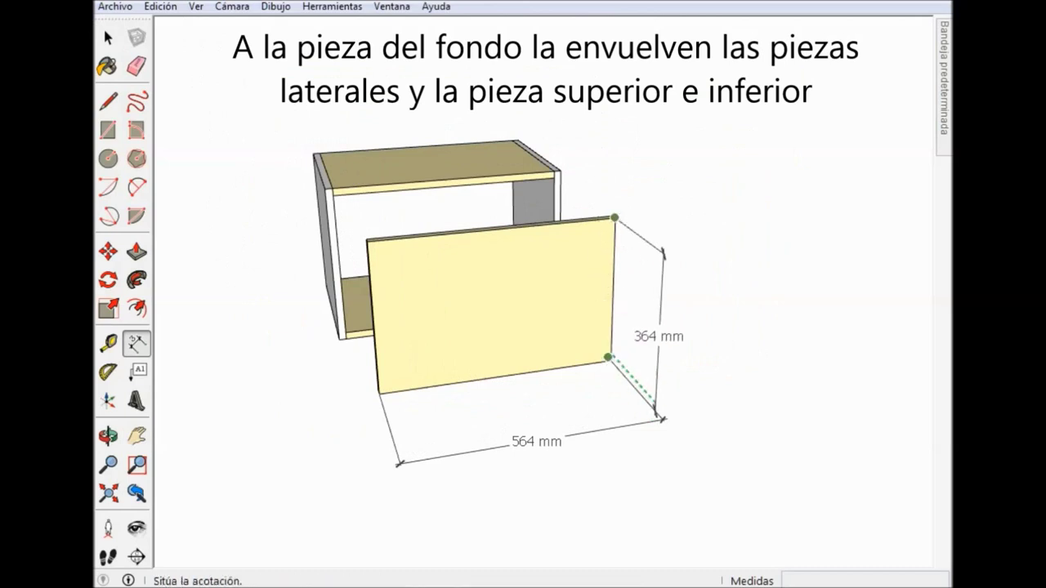
click(663, 420)
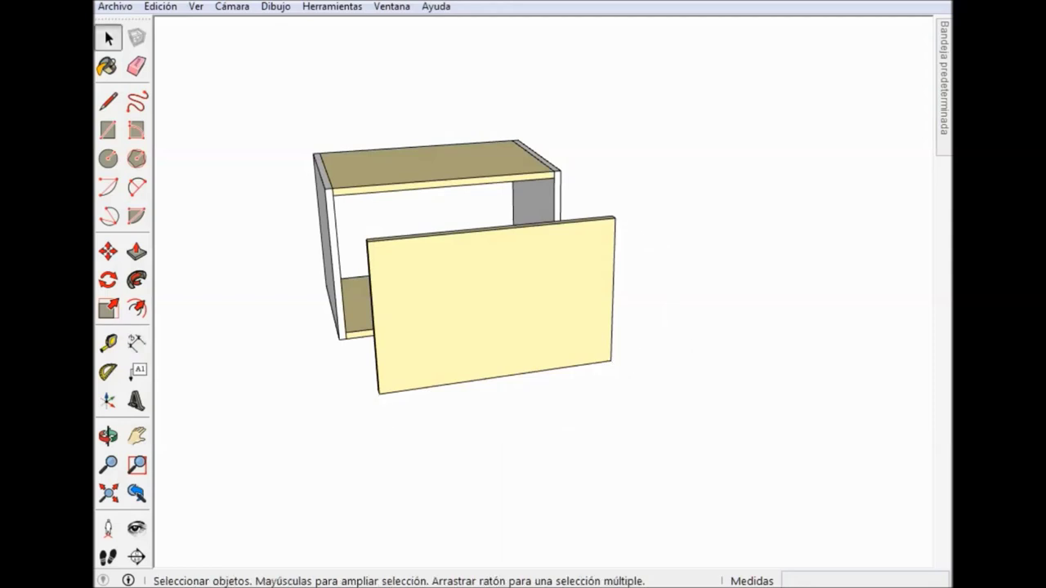
middle_drag(490, 310, 490, 246)
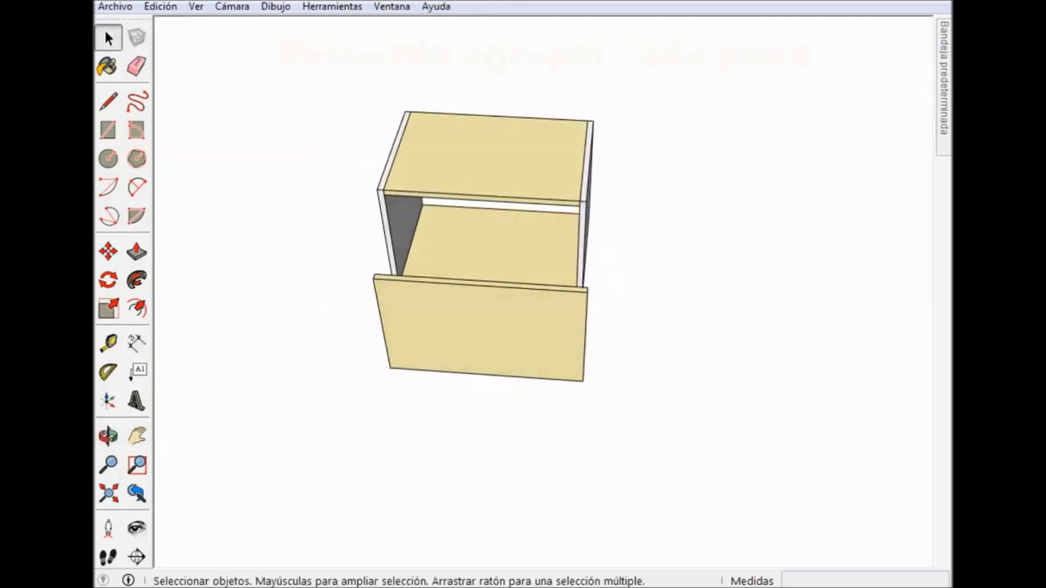
Group the 564 × 364 mm board on its own with Crear grupo.
middle_drag(490, 245, 490, 294)
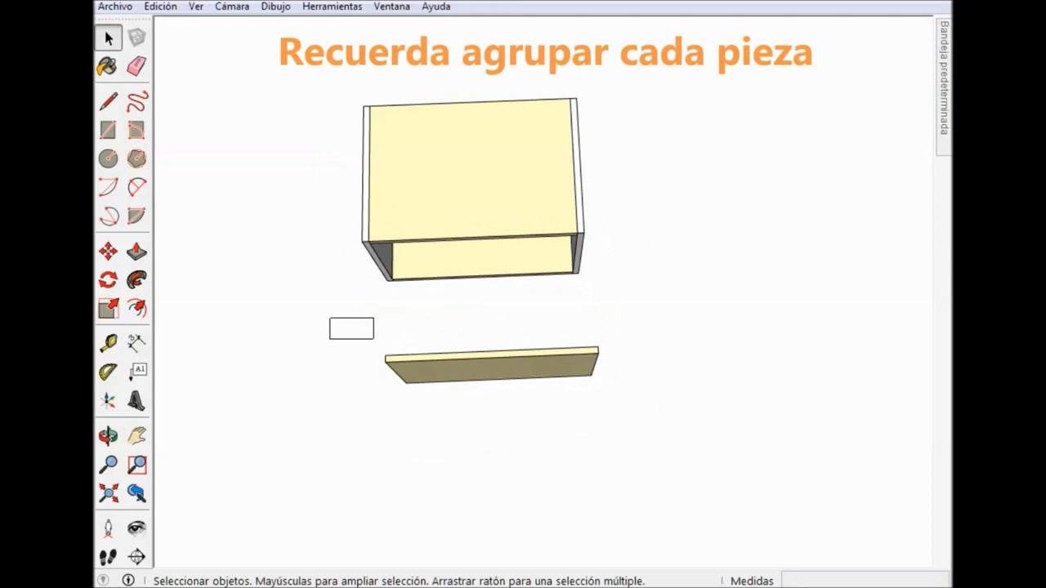
drag(374, 338, 649, 430)
right_click(500, 361)
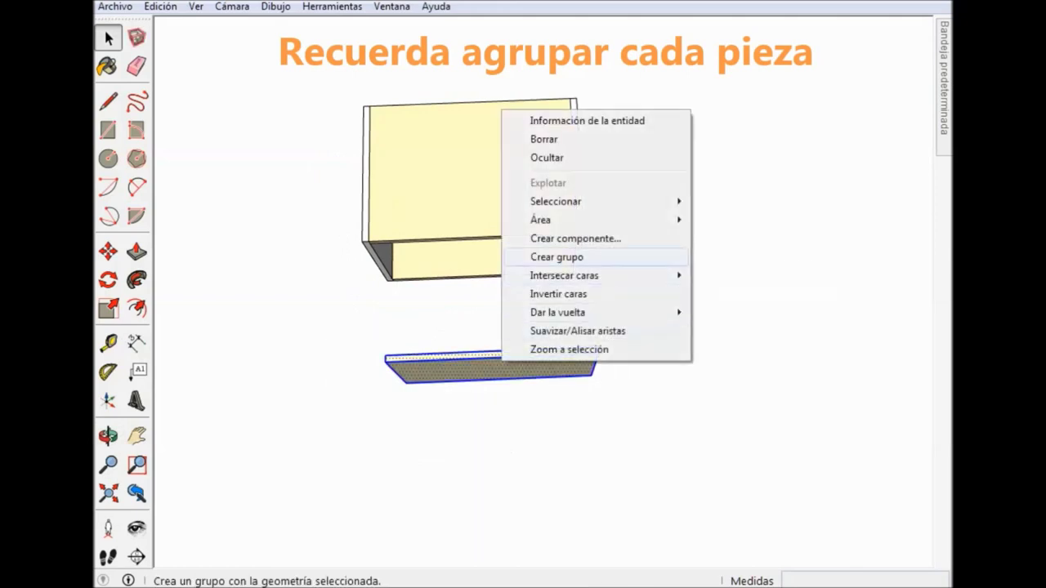
click(555, 257)
middle_drag(556, 257, 490, 212)
mouse_move(523, 294)
middle_down()
mouse_move(490, 269)
mouse_move(490, 327)
middle_up()
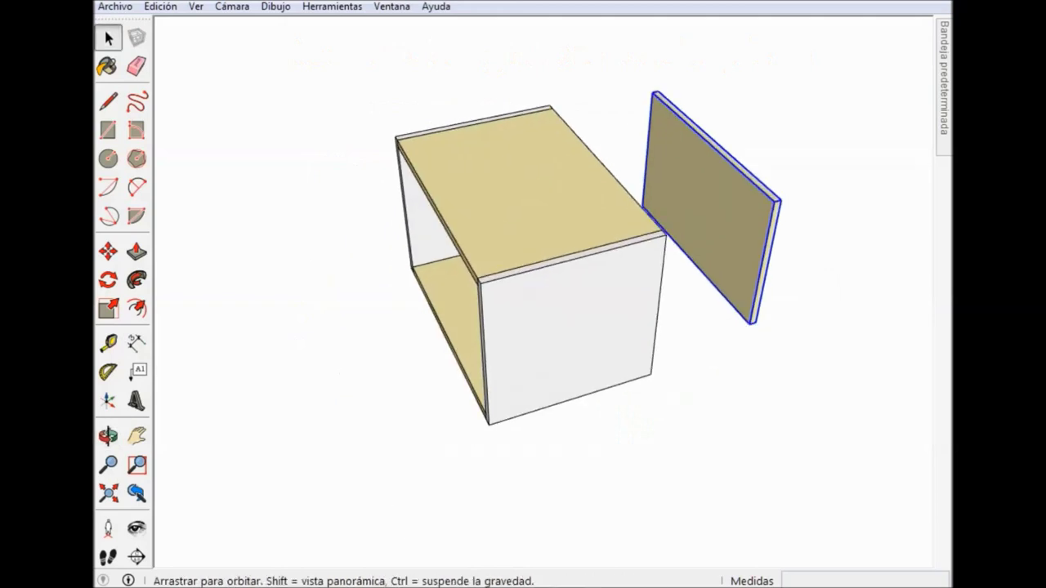
middle_drag(621, 286, 670, 286)
scroll(670, 286, up, 2)
scroll(670, 286, up, 2)
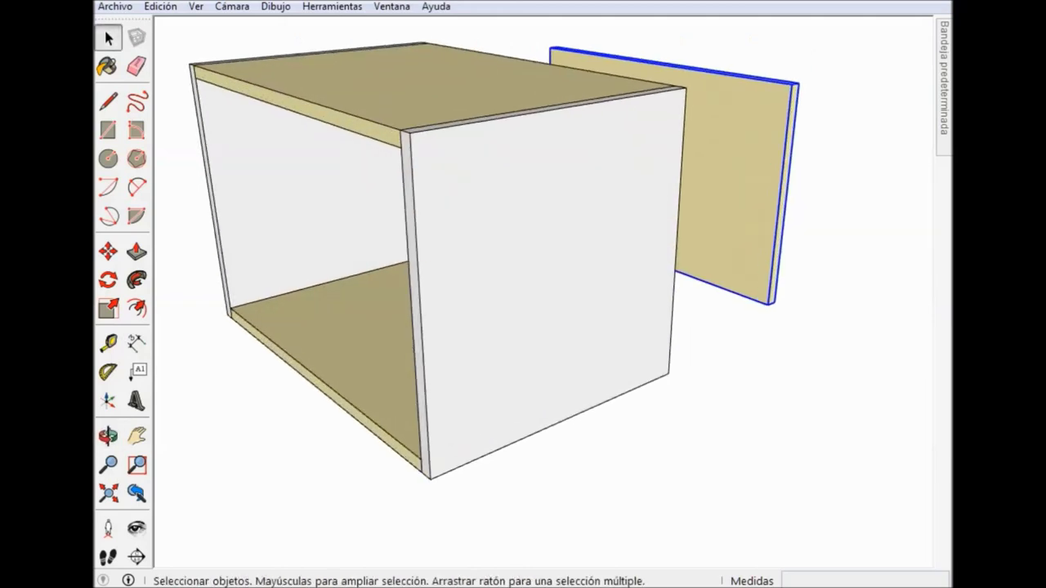
click(108, 252)
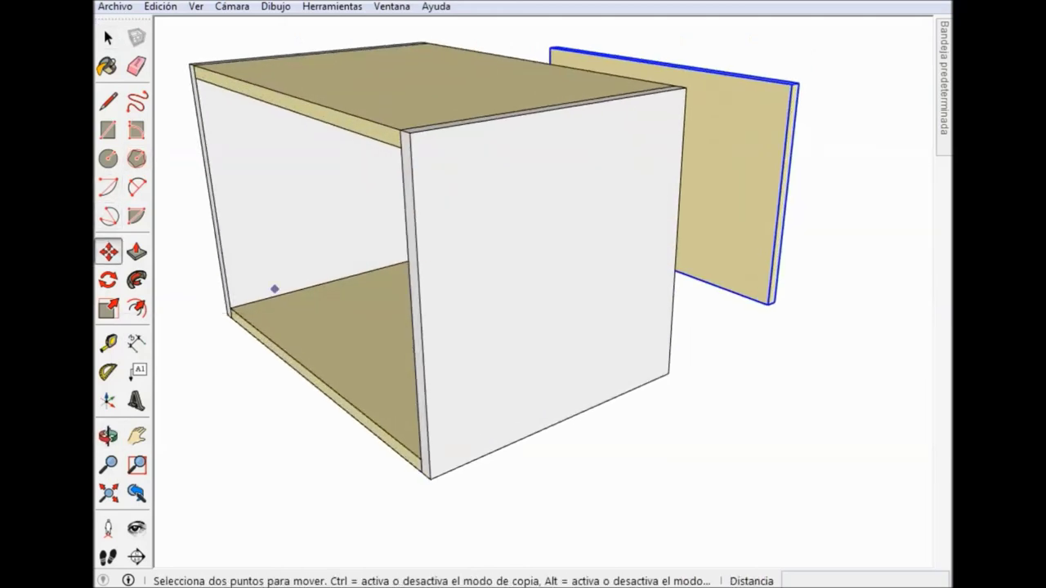
Snap the grouped board's corner into the box's rear corner as the back panel.
click(768, 304)
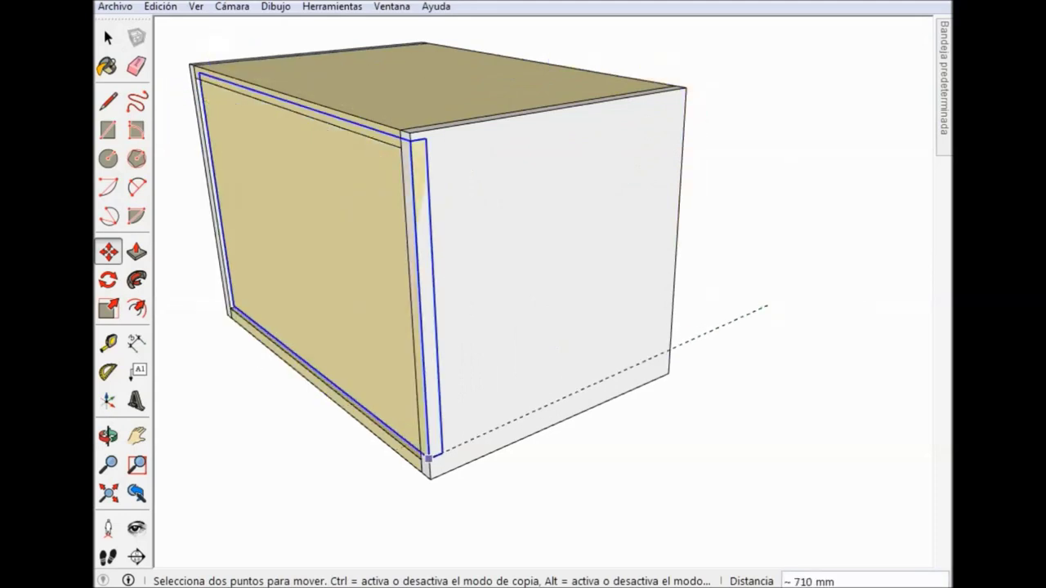
click(421, 458)
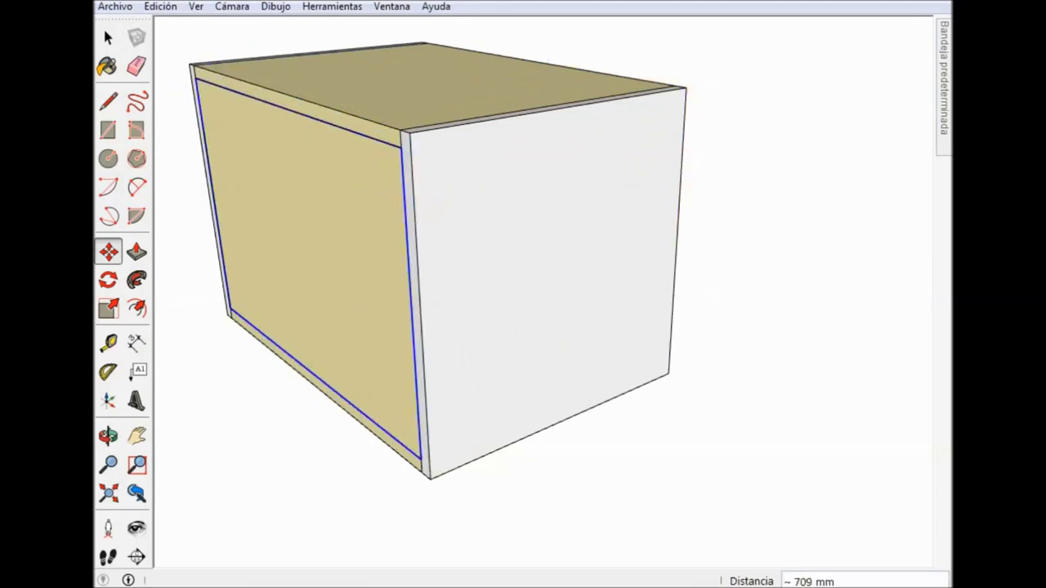
click(108, 38)
Start a rectangle below the box for the door outline.
middle_drag(490, 327, 669, 310)
mouse_move(555, 310)
middle_down()
mouse_move(588, 311)
mouse_move(523, 310)
mouse_move(547, 323)
middle_up()
scroll(654, 343, down, 3)
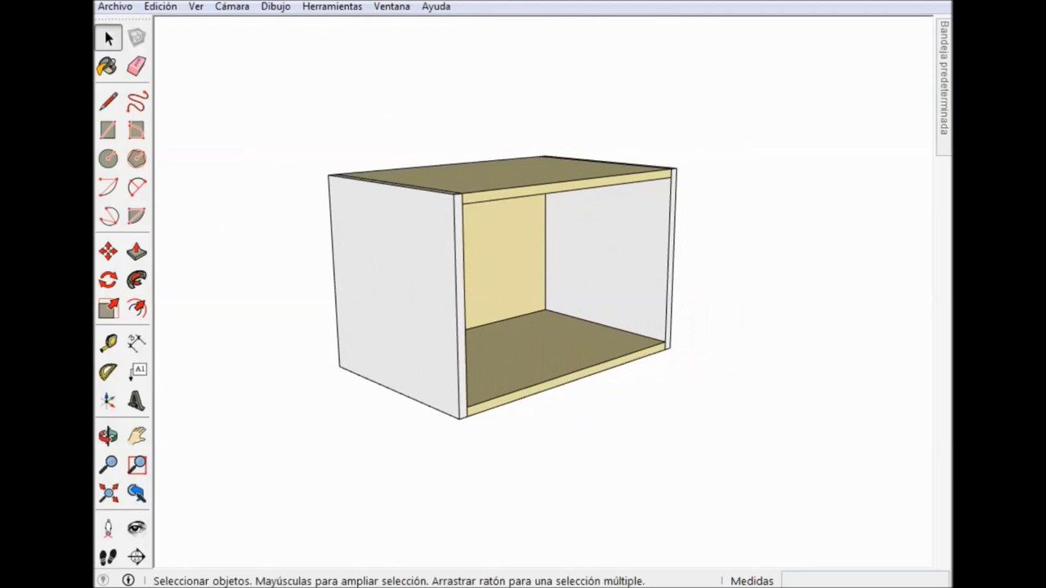
middle_drag(392, 343, 490, 306)
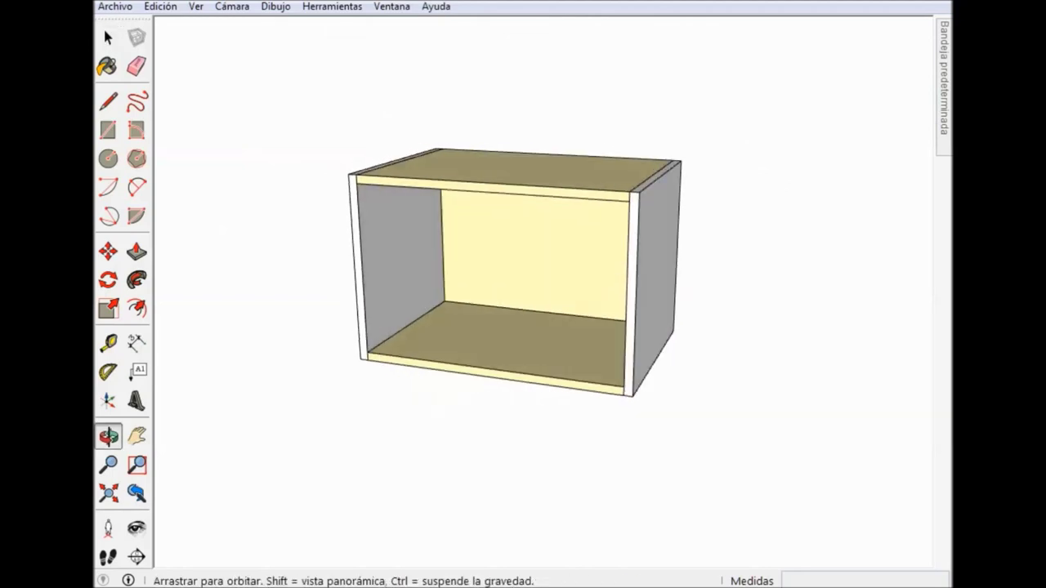
scroll(645, 367, down, 2)
mouse_move(645, 368)
shift+middle_down()
mouse_move(680, 268)
mouse_move(621, 310)
shift+middle_up()
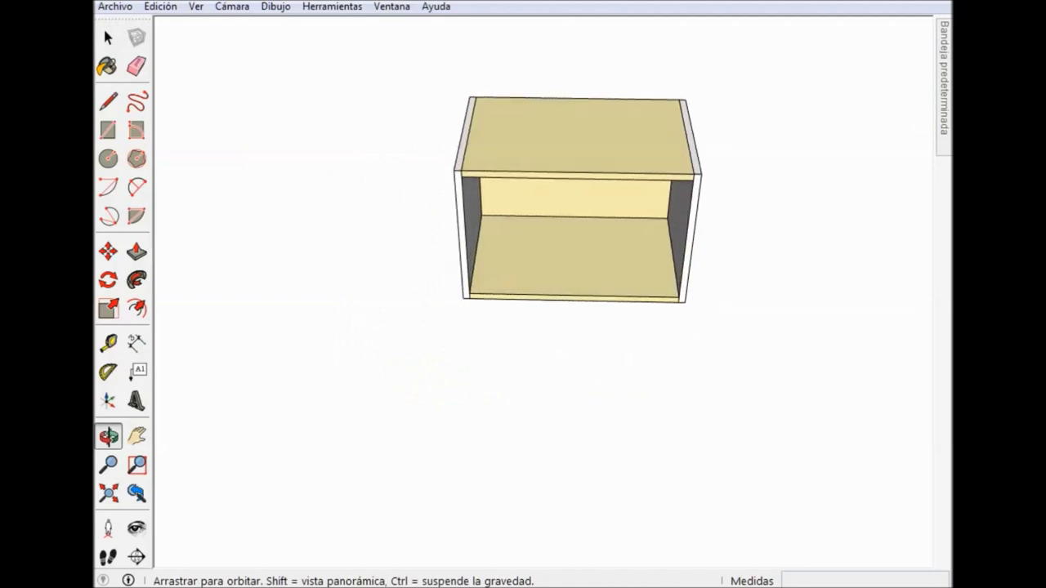
middle_drag(620, 311, 564, 314)
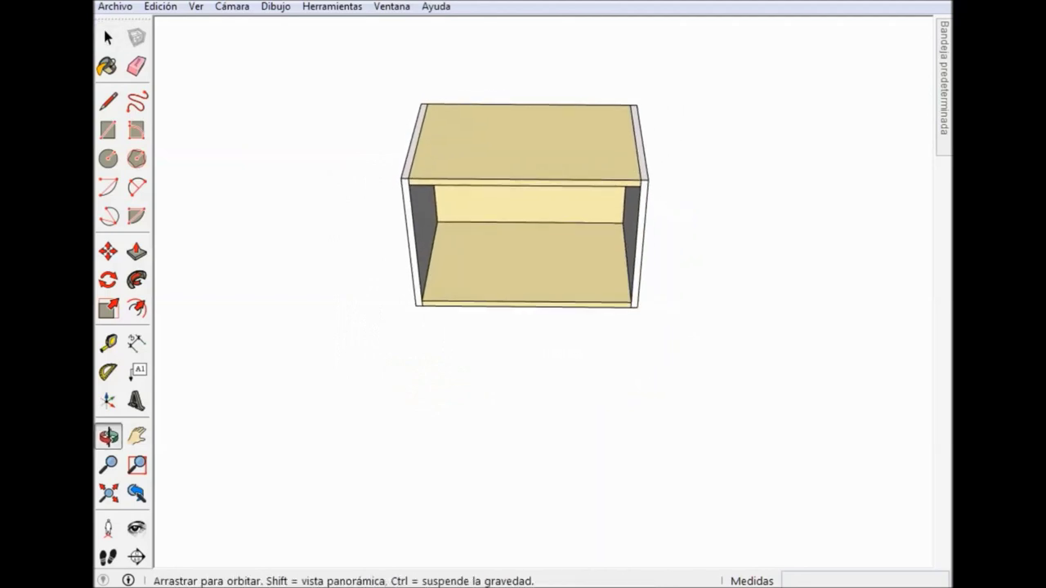
click(108, 130)
click(418, 437)
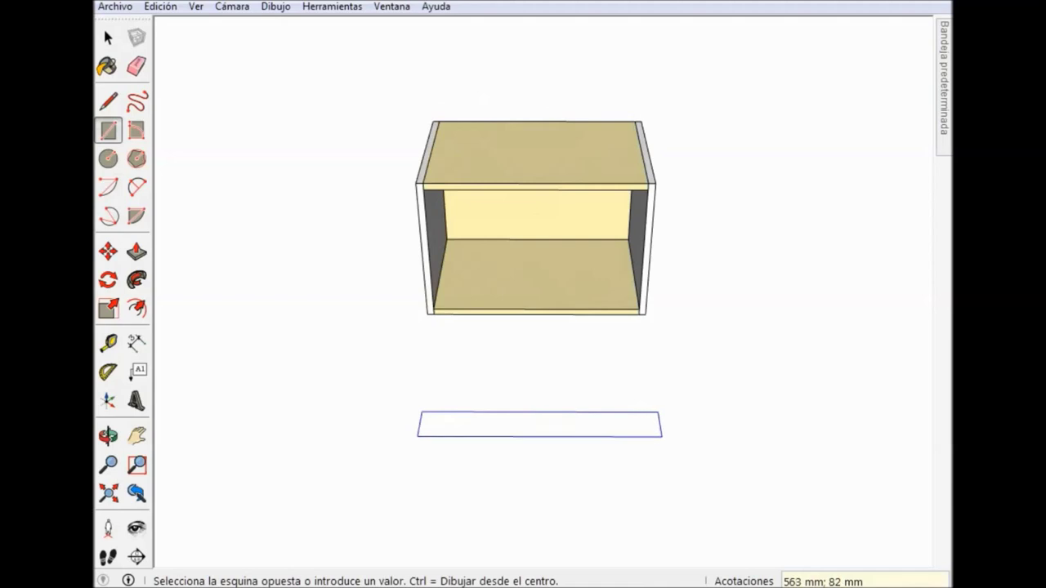
Complete the door base rectangle at 597 × 18 mm below the box.
text(597;)
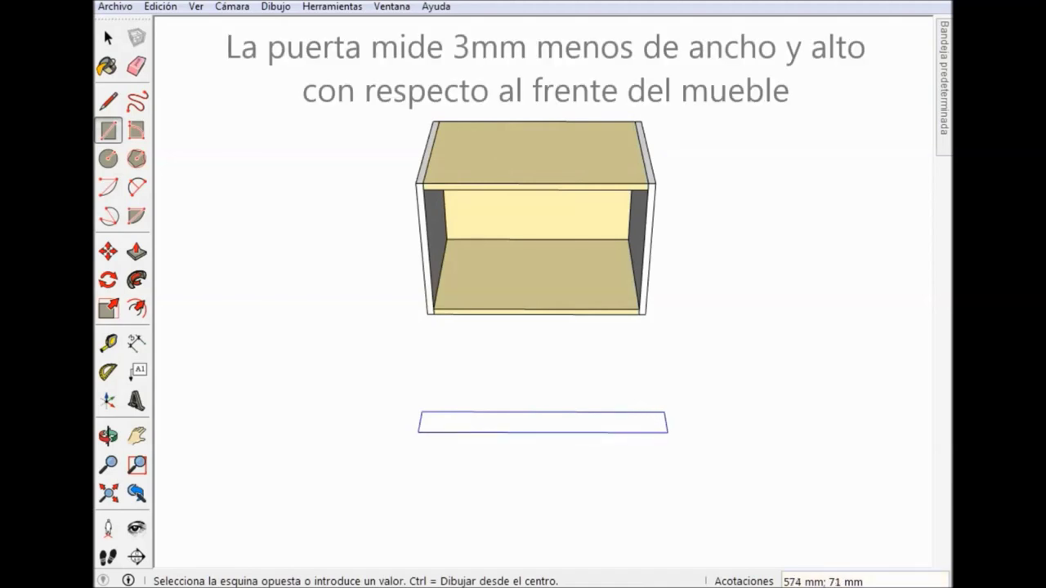
key(Return)
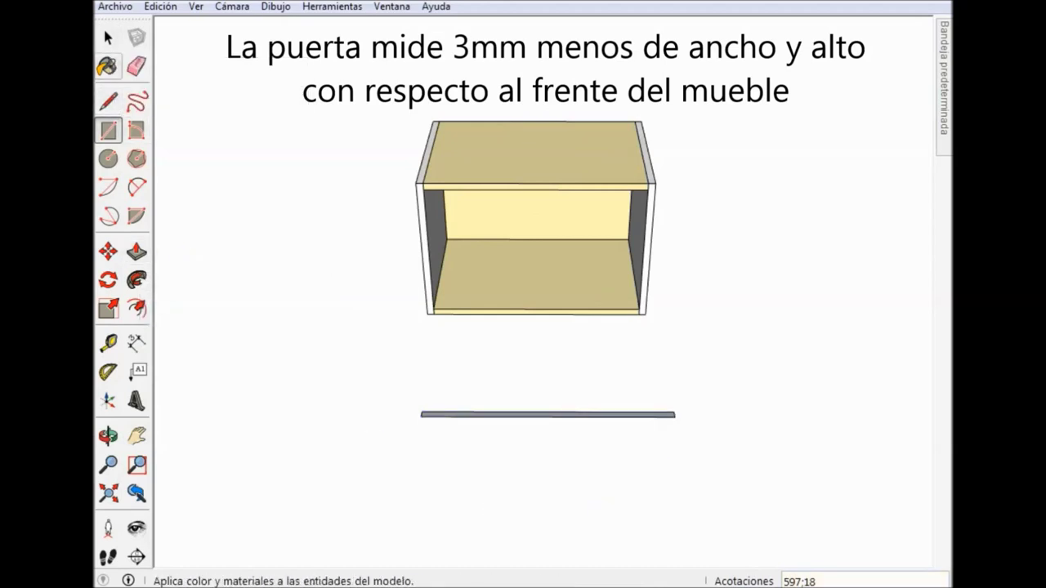
click(108, 66)
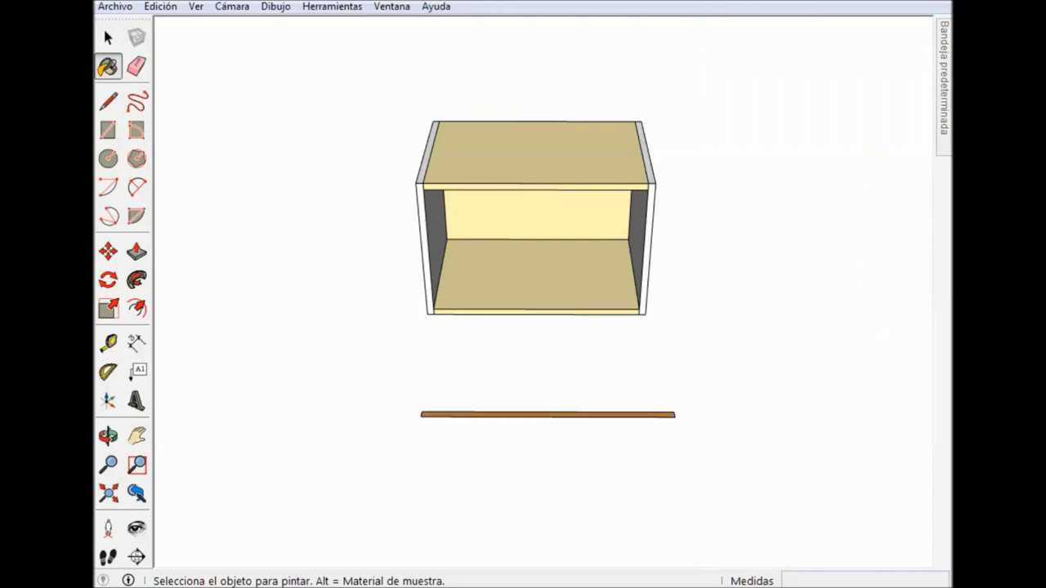
Pull the orange strip's face up 397 mm into a tall 18 mm thick door panel.
key(o)
drag(539, 327, 588, 310)
key(p)
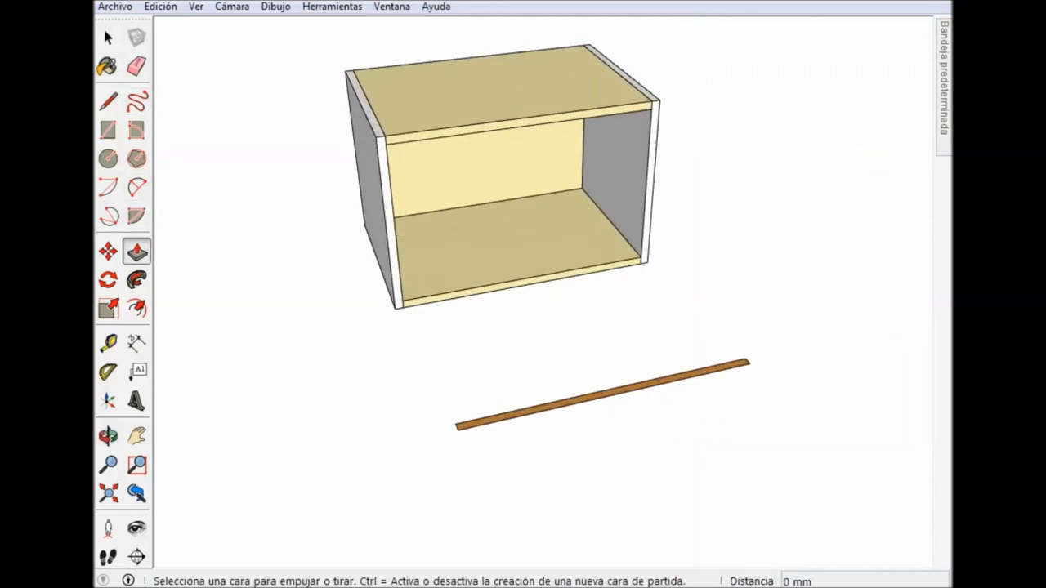
scroll(523, 245, up, 2)
drag(600, 389, 605, 335)
text(397)
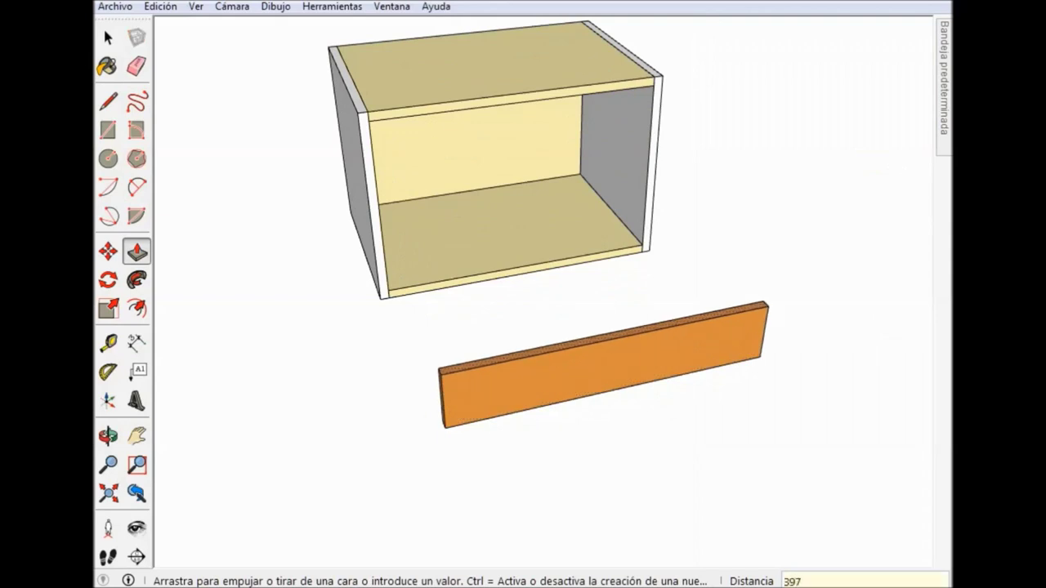
key(Return)
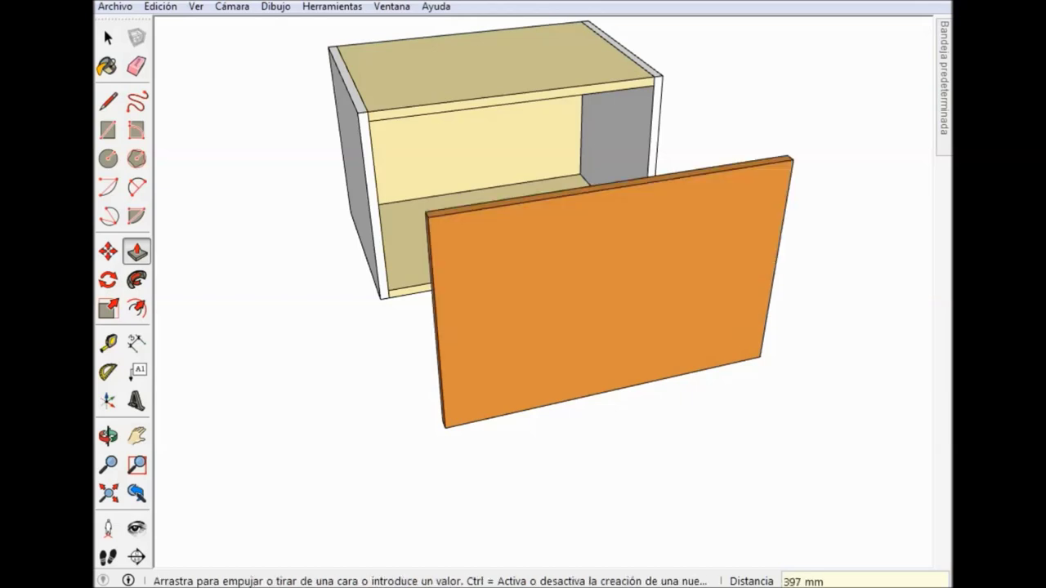
key(space)
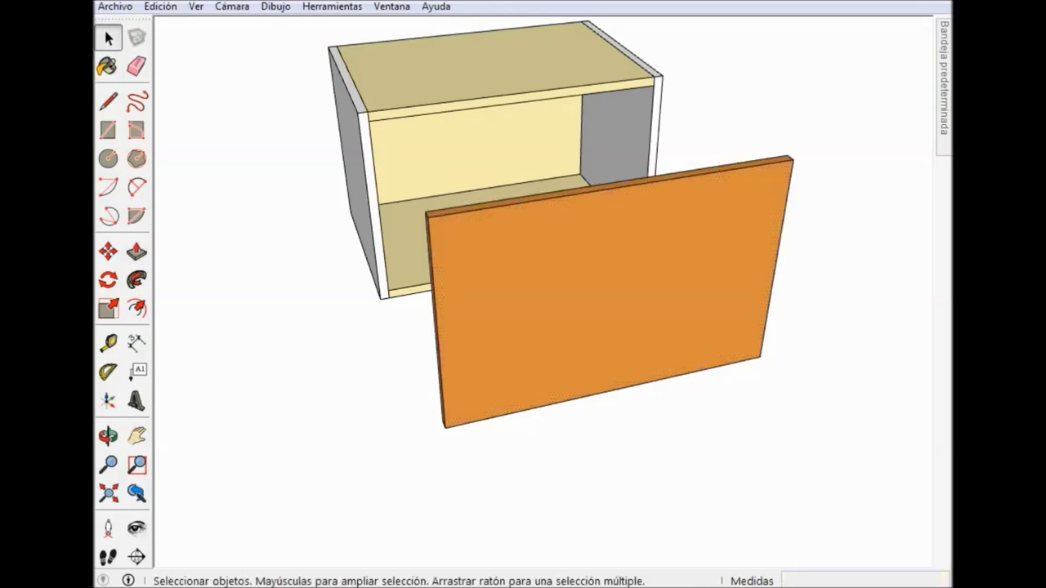
middle_drag(523, 246, 453, 237)
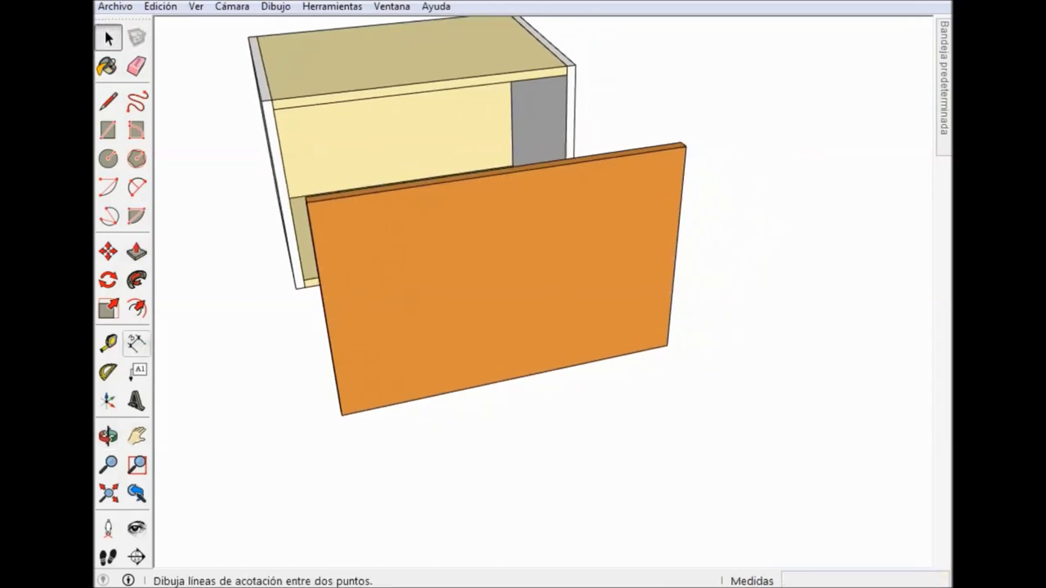
click(136, 343)
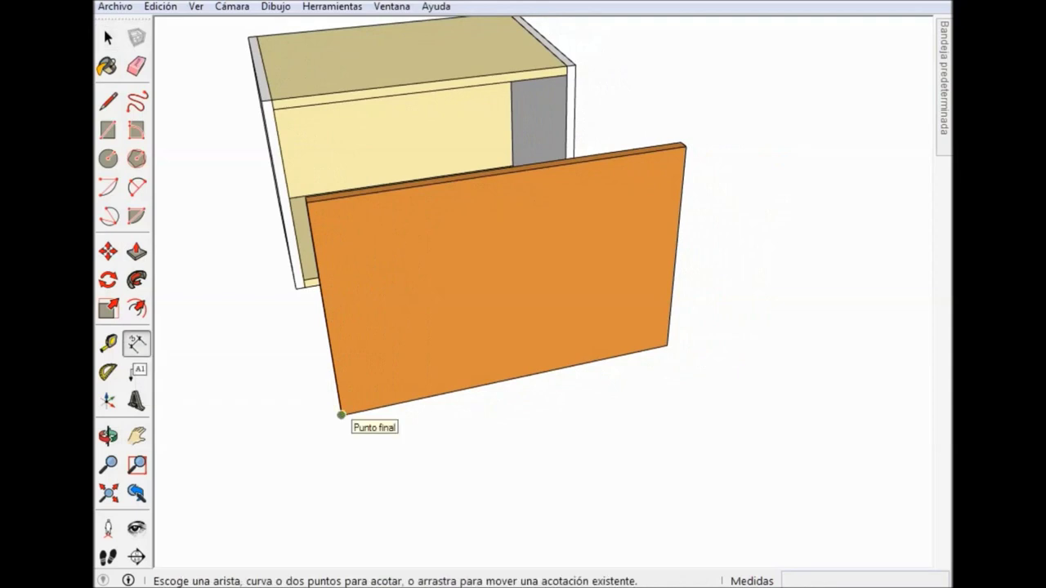
click(341, 415)
click(667, 346)
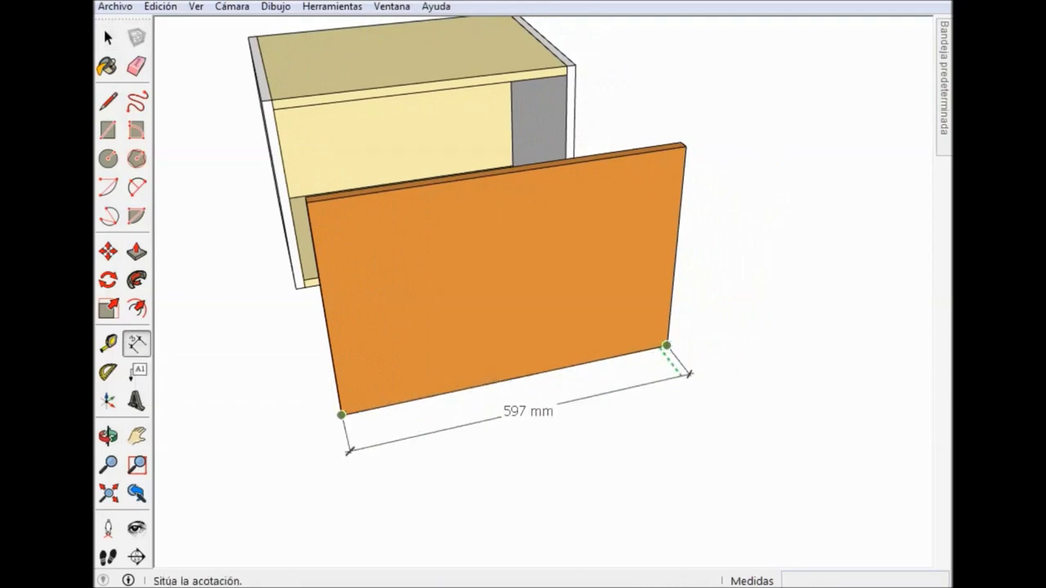
click(531, 441)
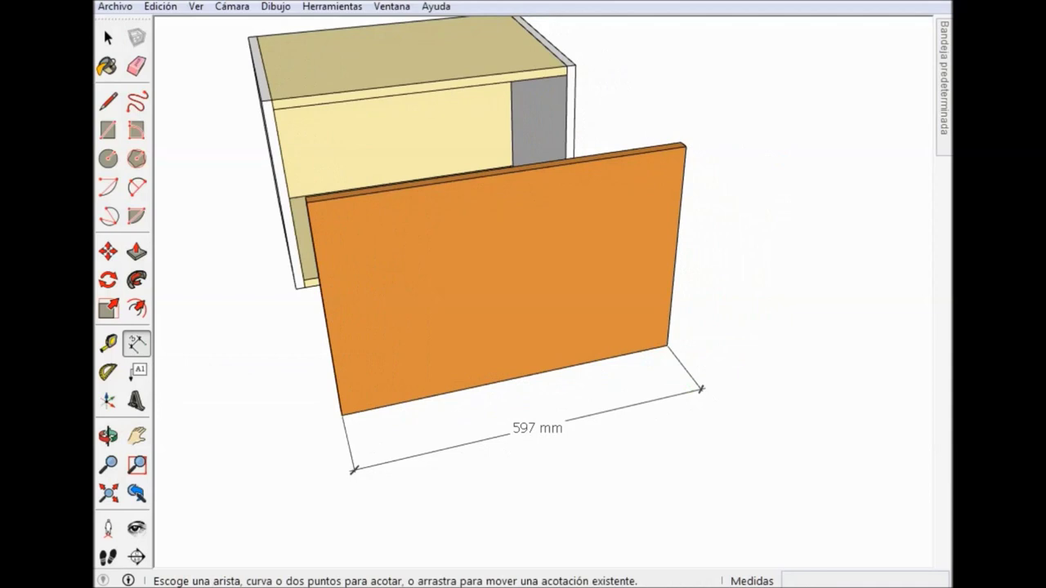
click(685, 146)
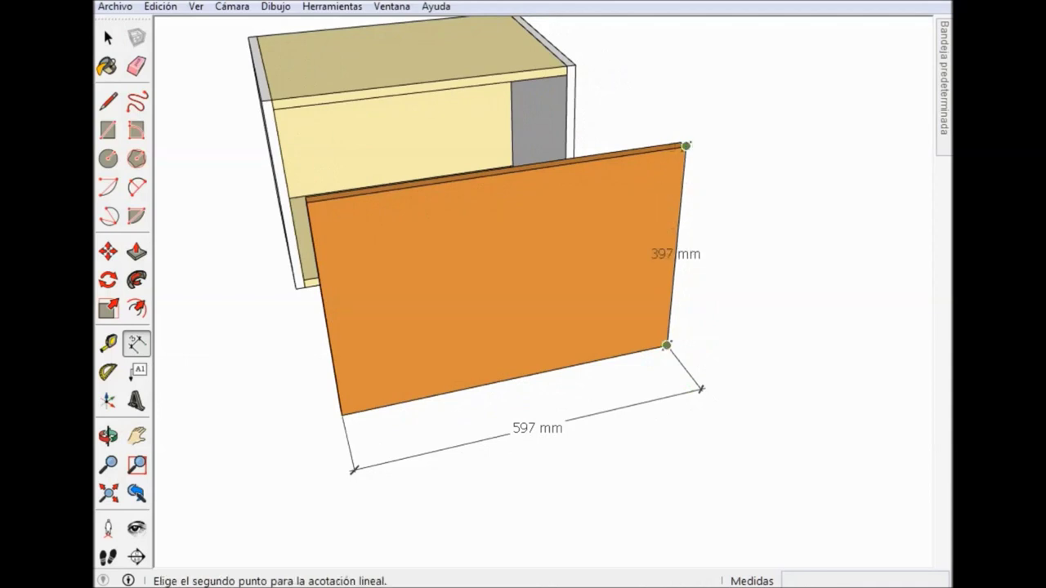
click(701, 388)
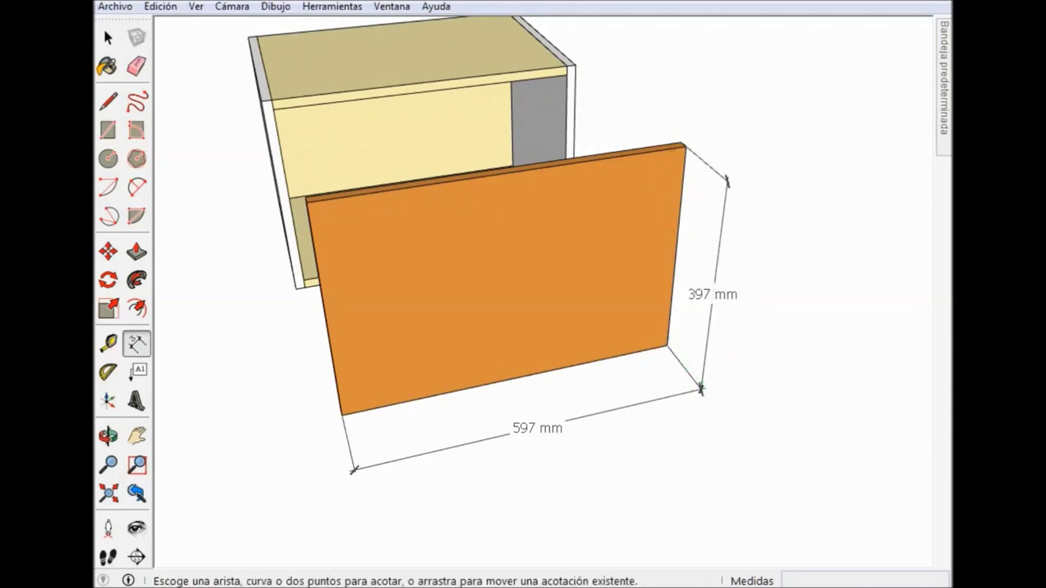
key(space)
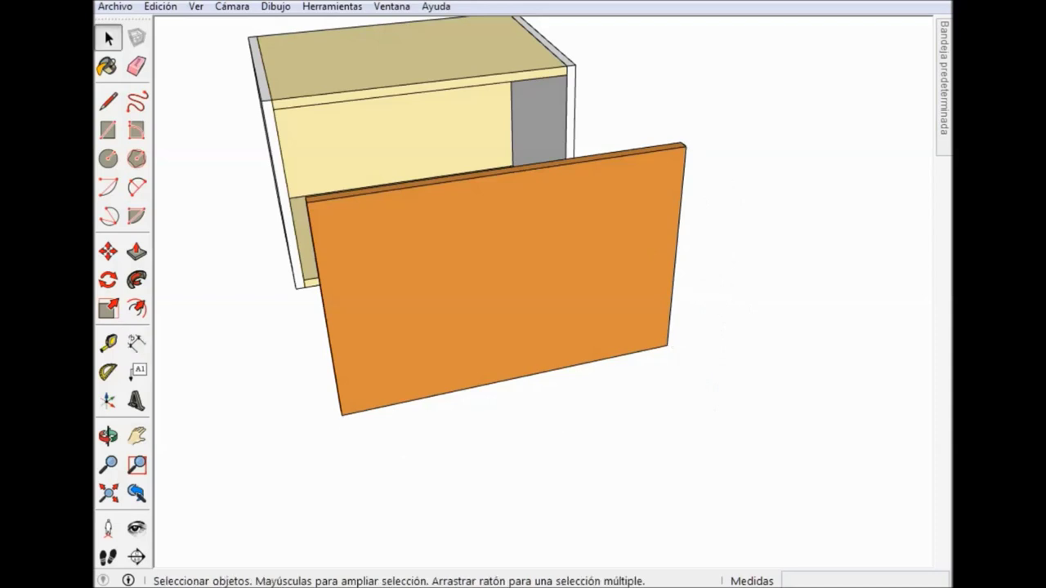
Select the whole orange door panel and make it a group.
mouse_move(490, 286)
middle_down()
mouse_move(490, 212)
mouse_move(490, 285)
middle_up()
drag(225, 327, 735, 438)
right_click(500, 369)
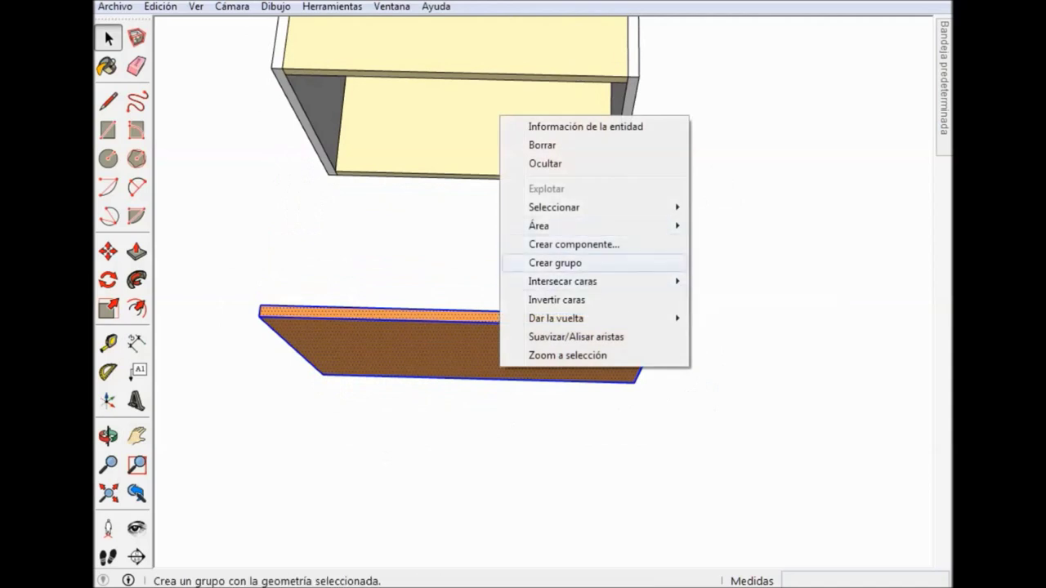
click(555, 262)
Move the door group off to the right of the box by its top-left corner.
middle_drag(522, 294, 458, 277)
mouse_move(523, 294)
middle_down()
mouse_move(507, 286)
mouse_move(409, 303)
middle_up()
key(m)
click(108, 251)
click(275, 280)
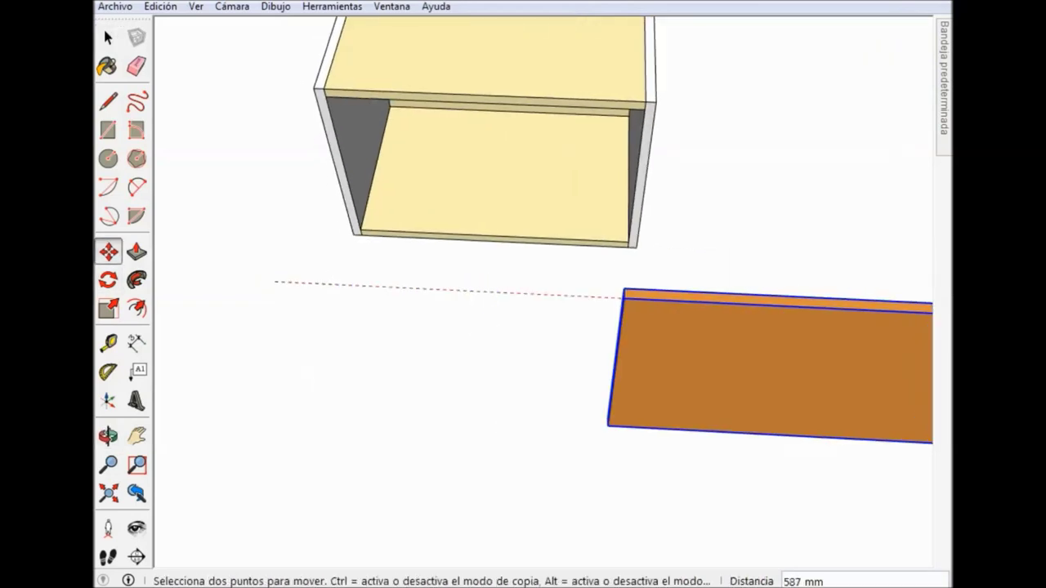
click(732, 296)
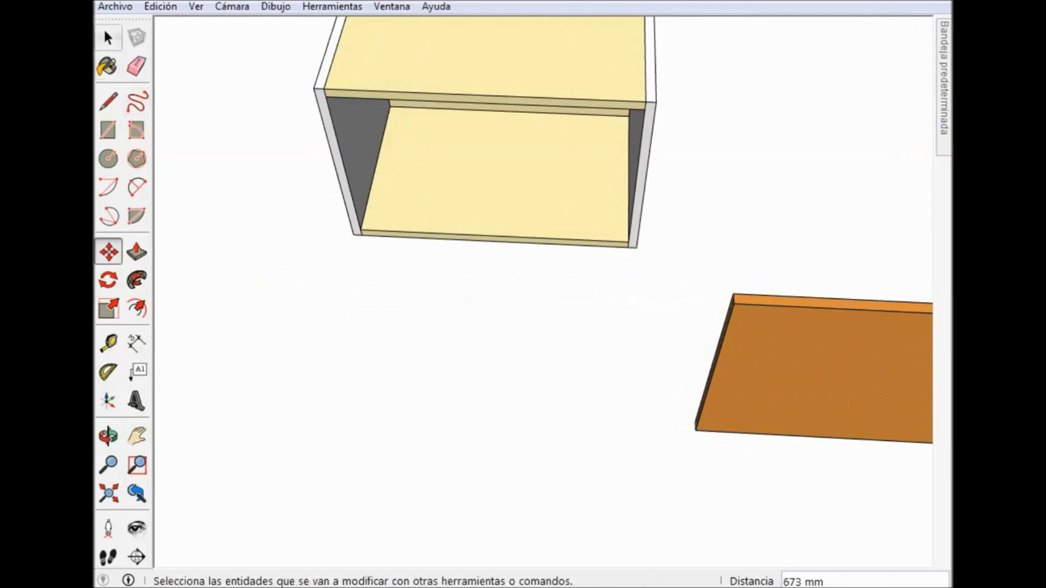
click(108, 36)
Move the door group onto the box front, snapping its corner to the carcass corner.
mouse_move(523, 343)
middle_down()
mouse_move(596, 343)
mouse_move(608, 294)
mouse_move(617, 306)
mouse_move(625, 286)
middle_up()
key(m)
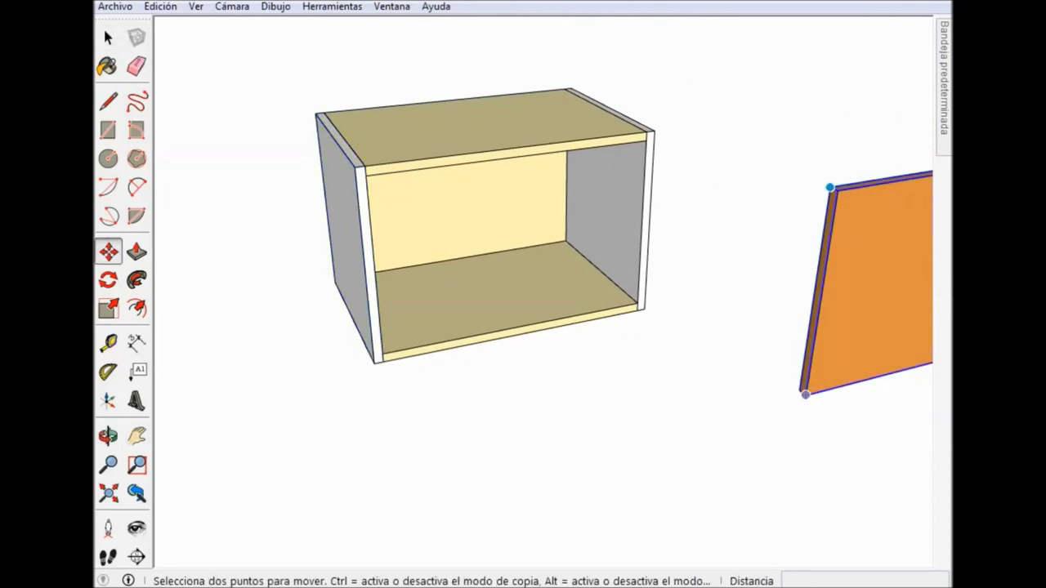
click(829, 188)
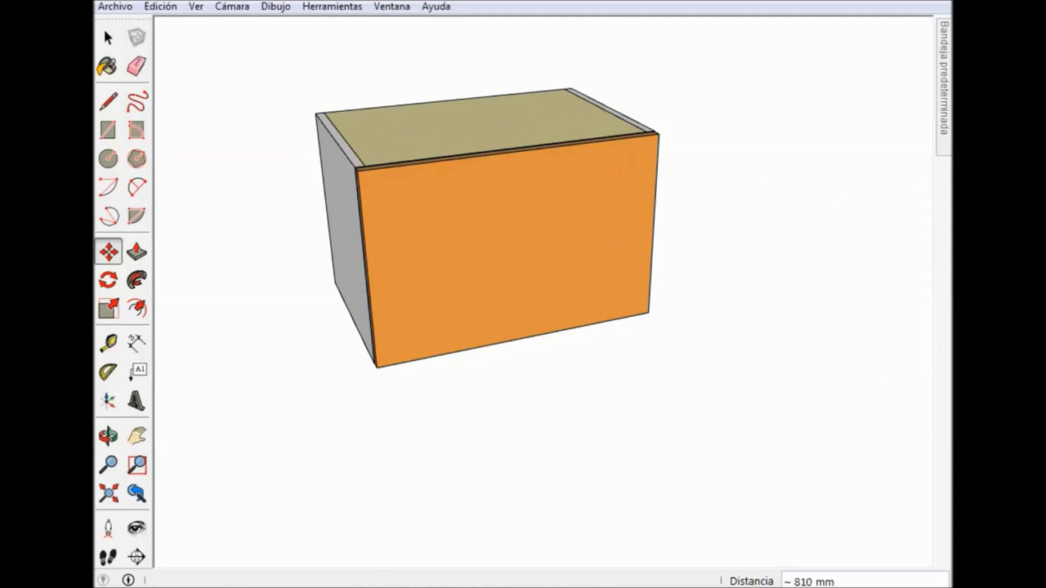
scroll(397, 204, up, 3)
mouse_move(397, 205)
middle_down()
mouse_move(707, 302)
mouse_move(567, 191)
middle_up()
Make a small trial move of the door group from its corner.
scroll(708, 300, up, 3)
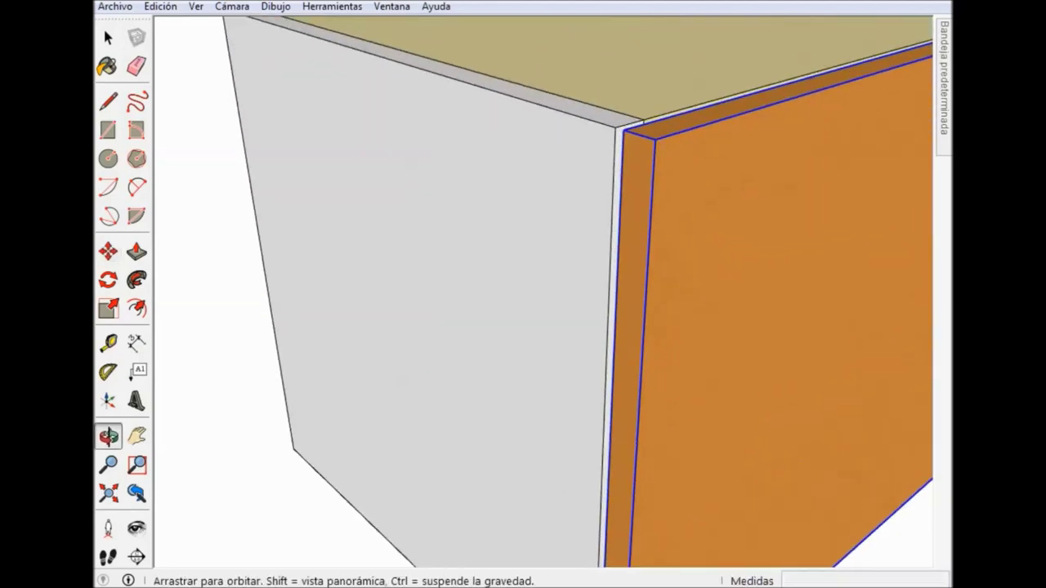
click(587, 176)
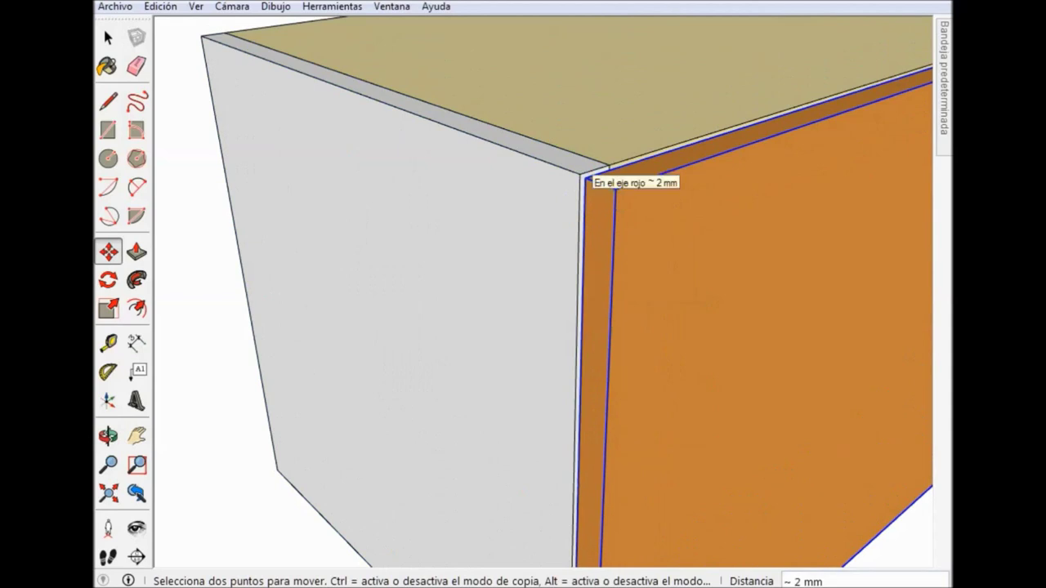
click(582, 176)
key(e)
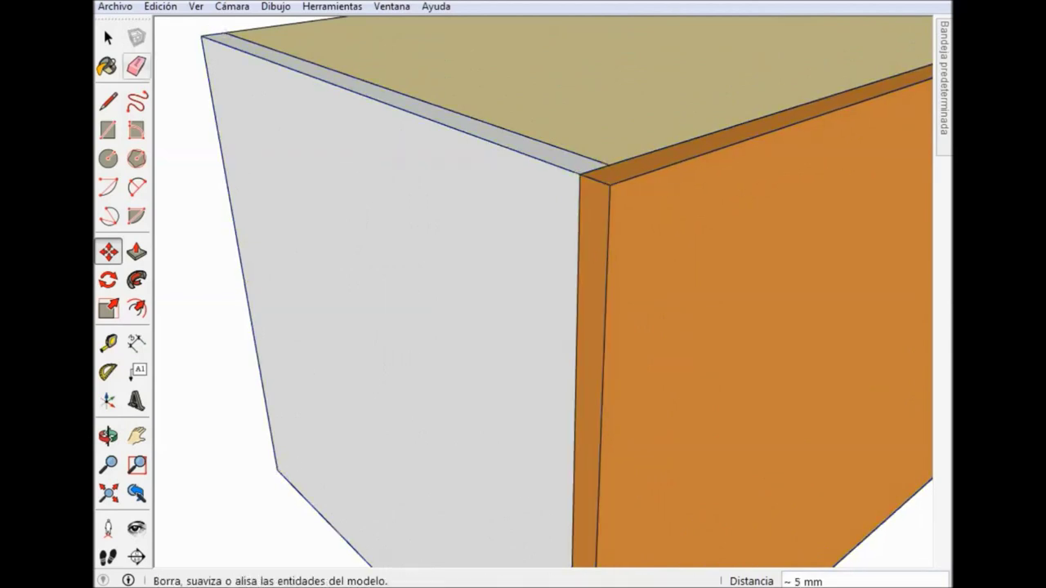
key(space)
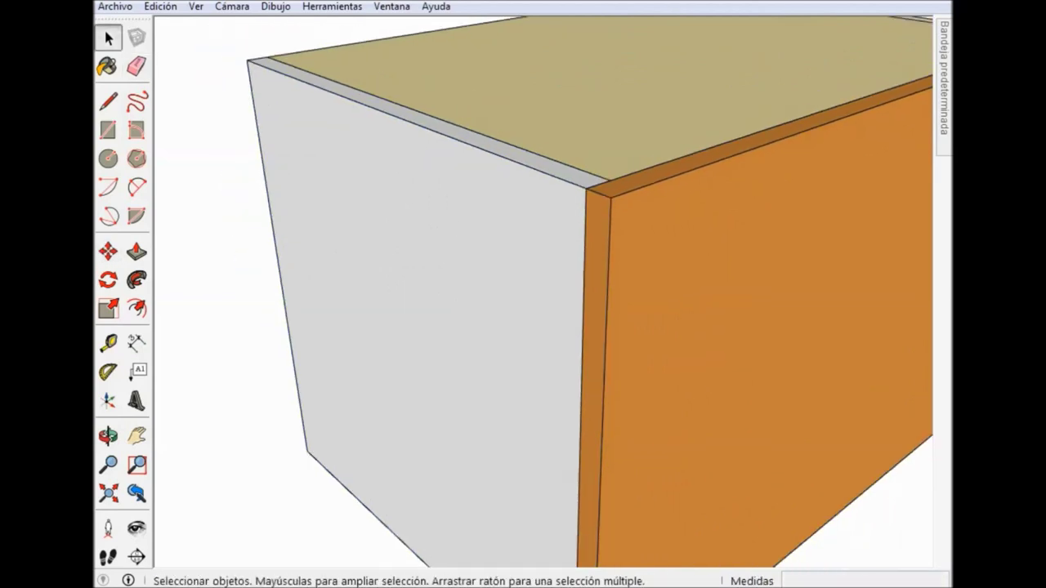
Move the door 1.5 mm in from the grey side panel's edge.
middle_drag(620, 327, 523, 343)
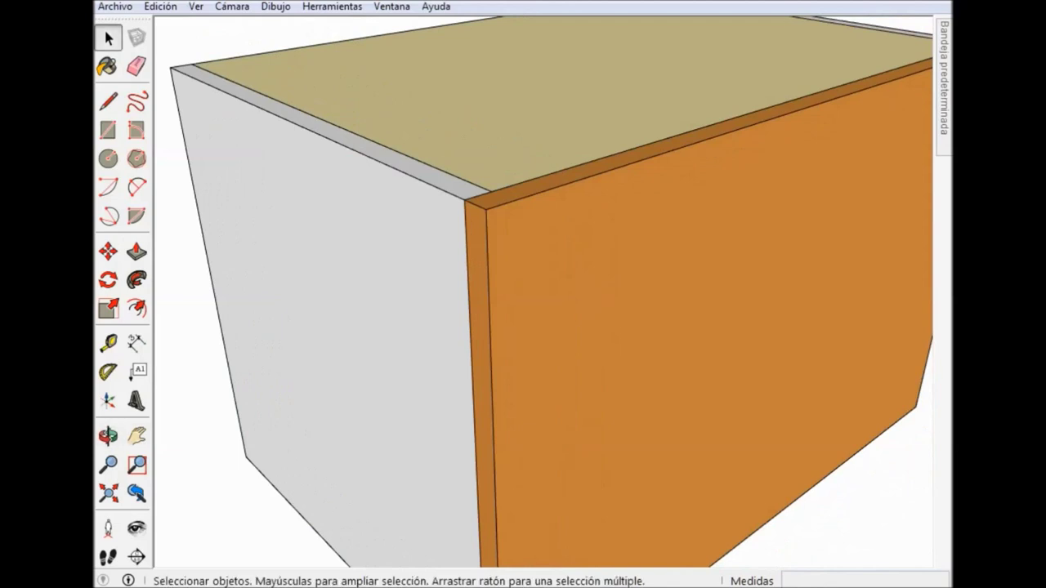
middle_drag(522, 326, 326, 327)
scroll(465, 328, up, 2)
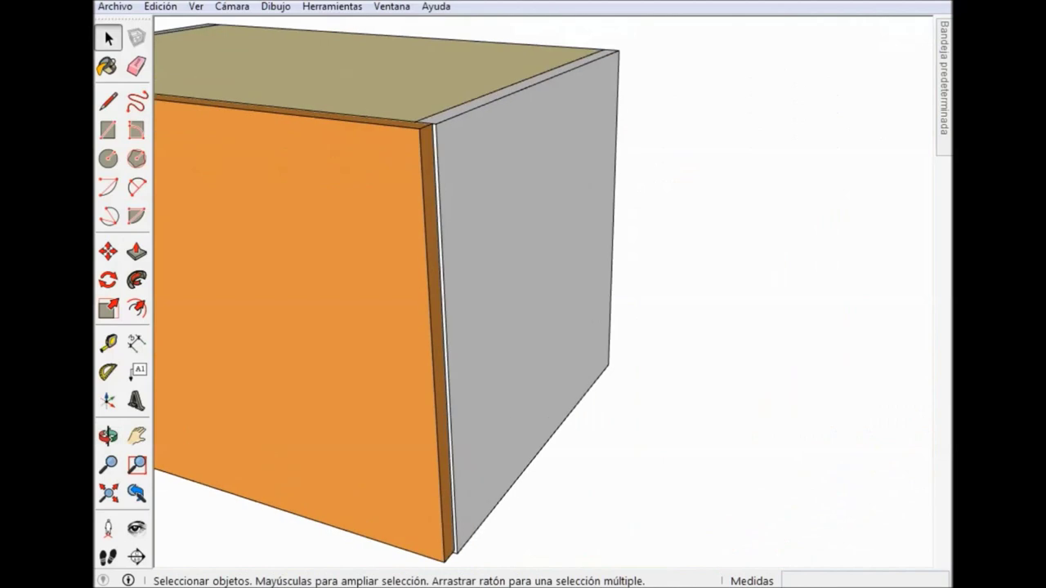
scroll(465, 329, up, 3)
mouse_move(465, 329)
middle_down()
mouse_move(490, 327)
mouse_move(490, 337)
middle_up()
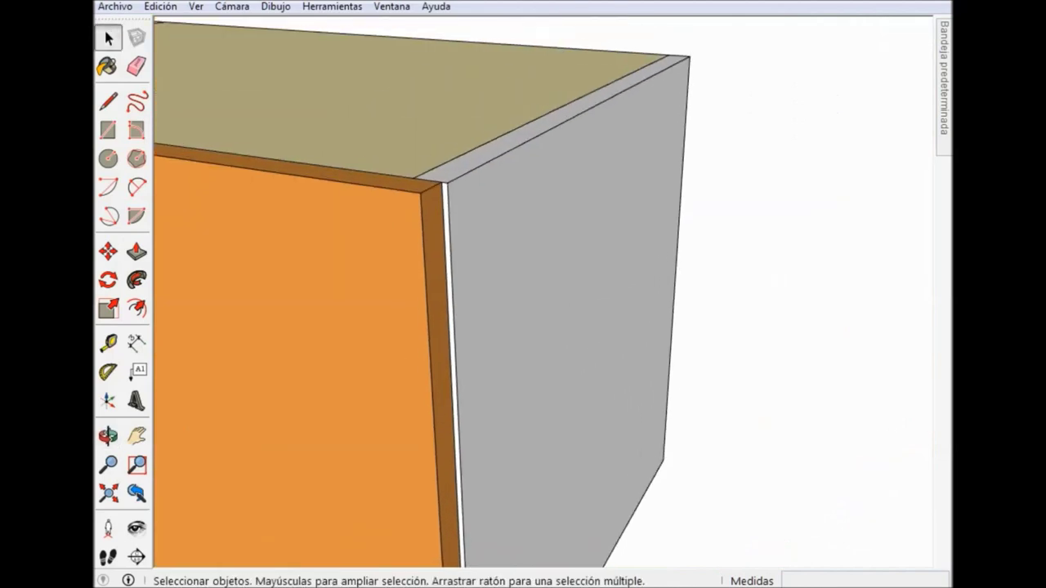
scroll(490, 337, up, 2)
scroll(490, 336, up, 2)
middle_drag(490, 336, 490, 367)
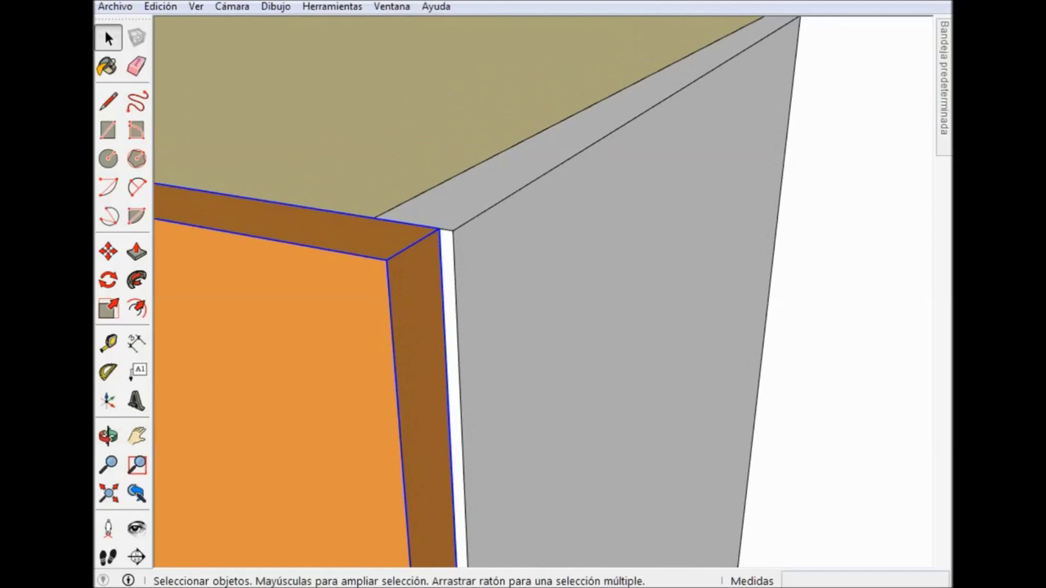
click(108, 252)
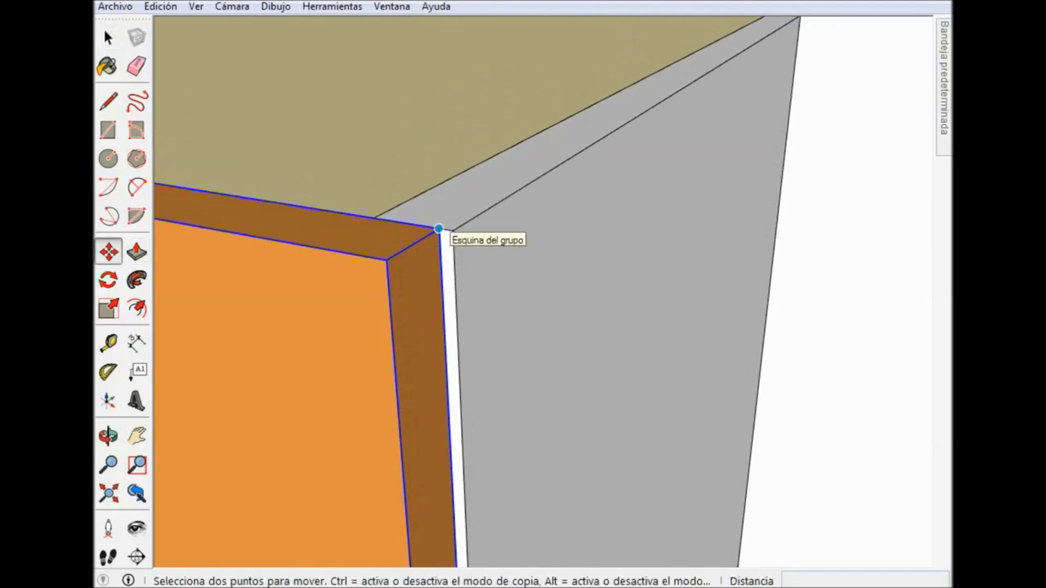
click(439, 229)
text(1,5)
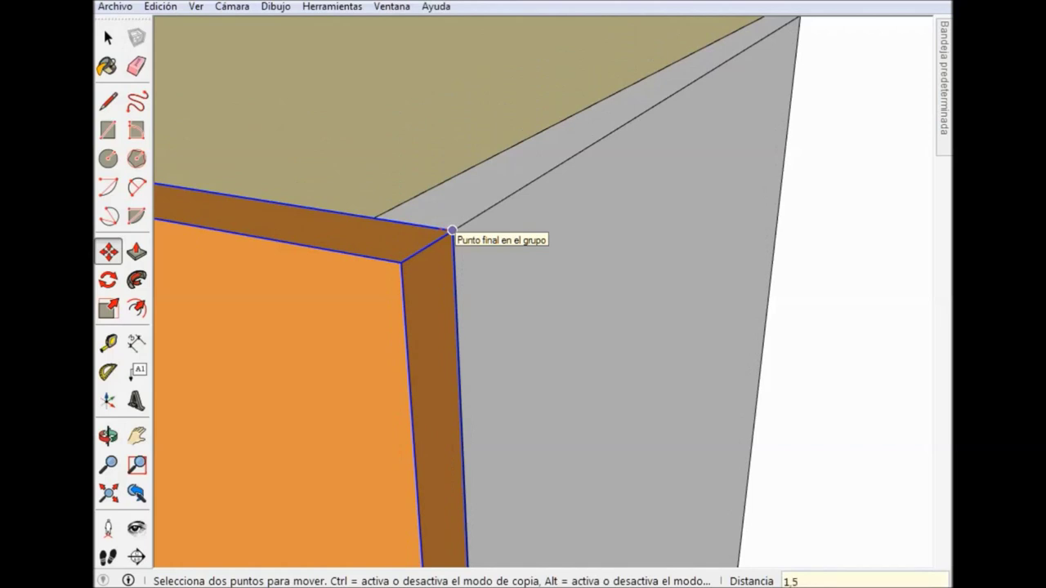
key(Return)
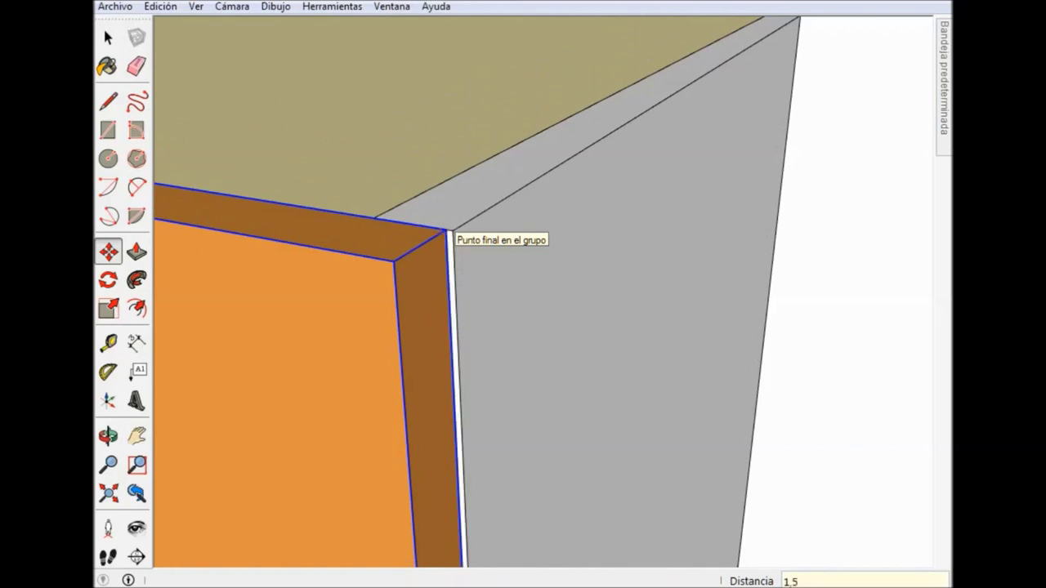
Cancel an accidental extra move, keeping the door at its 1.5 mm offset.
click(445, 229)
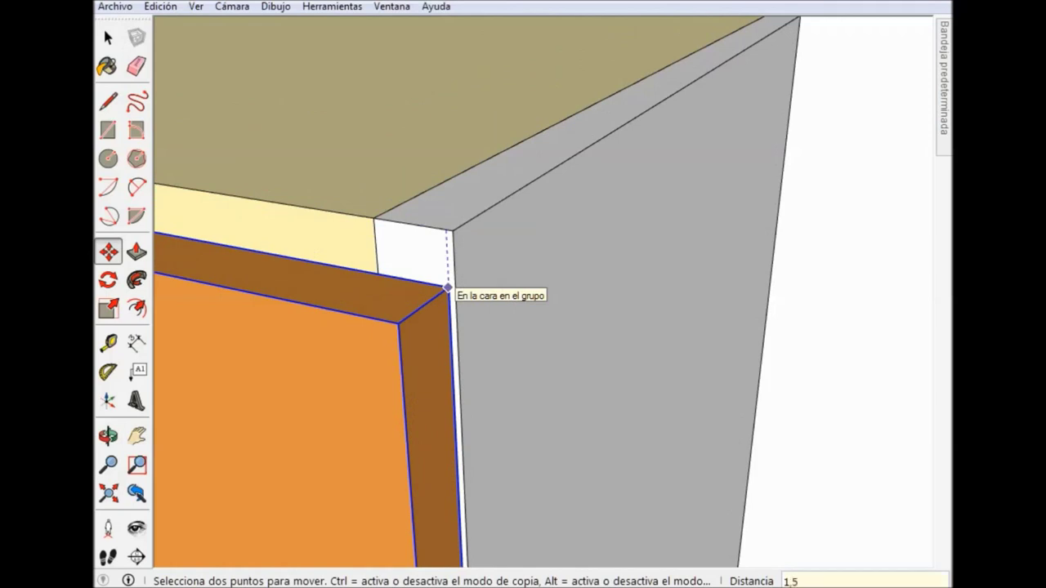
key(Escape)
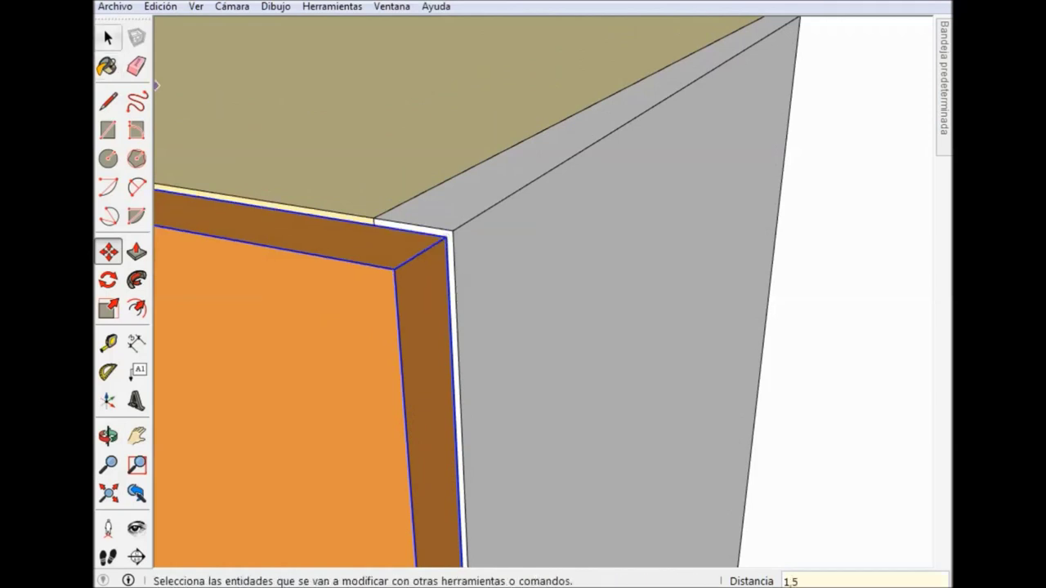
key(space)
scroll(473, 294, down, 3)
mouse_move(474, 294)
middle_down()
mouse_move(490, 311)
mouse_move(457, 212)
middle_up()
scroll(491, 311, up, 5)
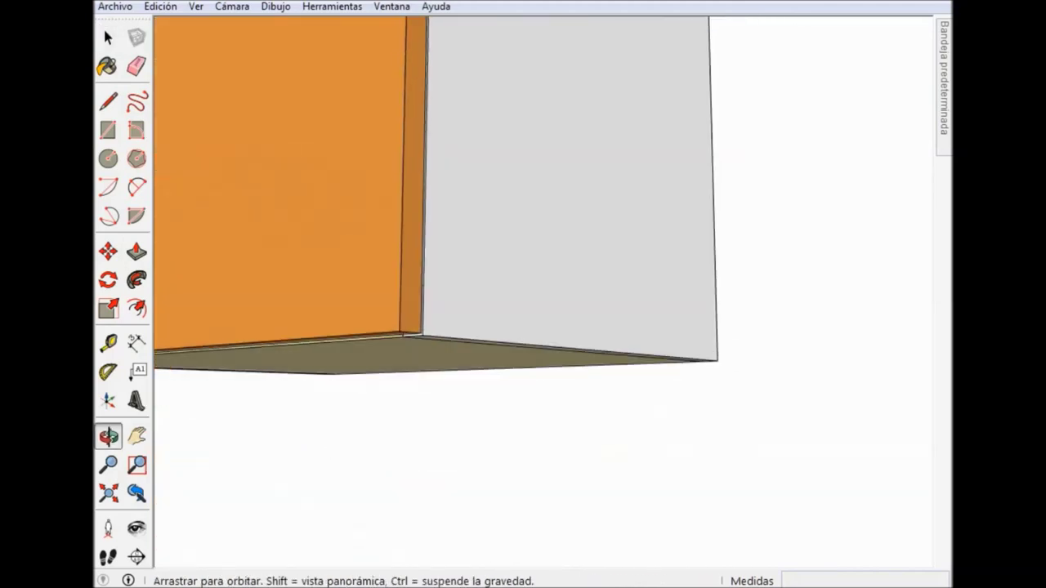
scroll(458, 294, up, 3)
middle_drag(490, 294, 589, 262)
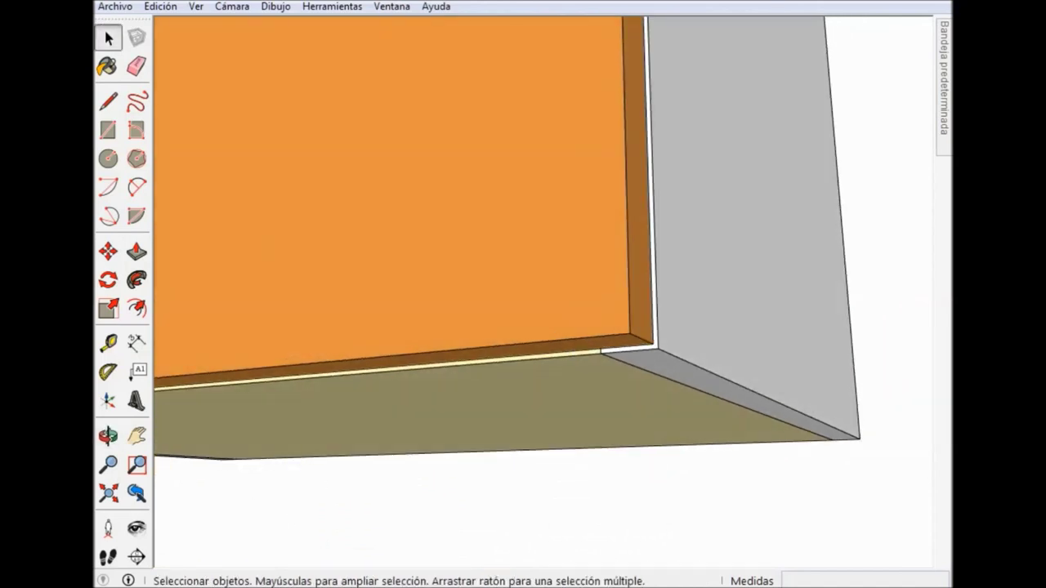
scroll(490, 246, down, 5)
middle_drag(490, 245, 523, 229)
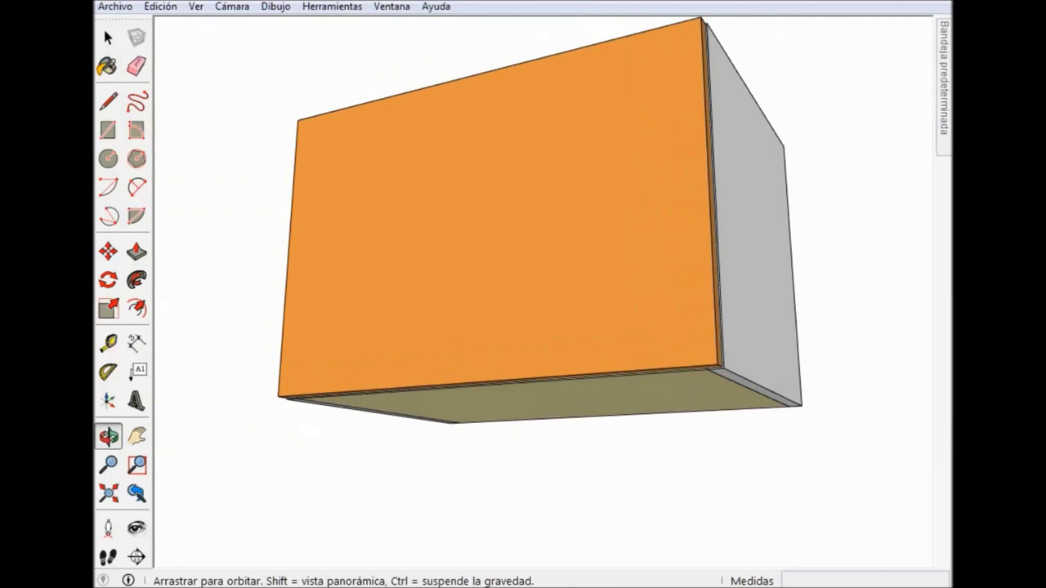
middle_drag(539, 278, 490, 343)
scroll(563, 286, down, 2)
mouse_move(564, 294)
middle_down()
mouse_move(498, 298)
mouse_move(545, 274)
middle_up()
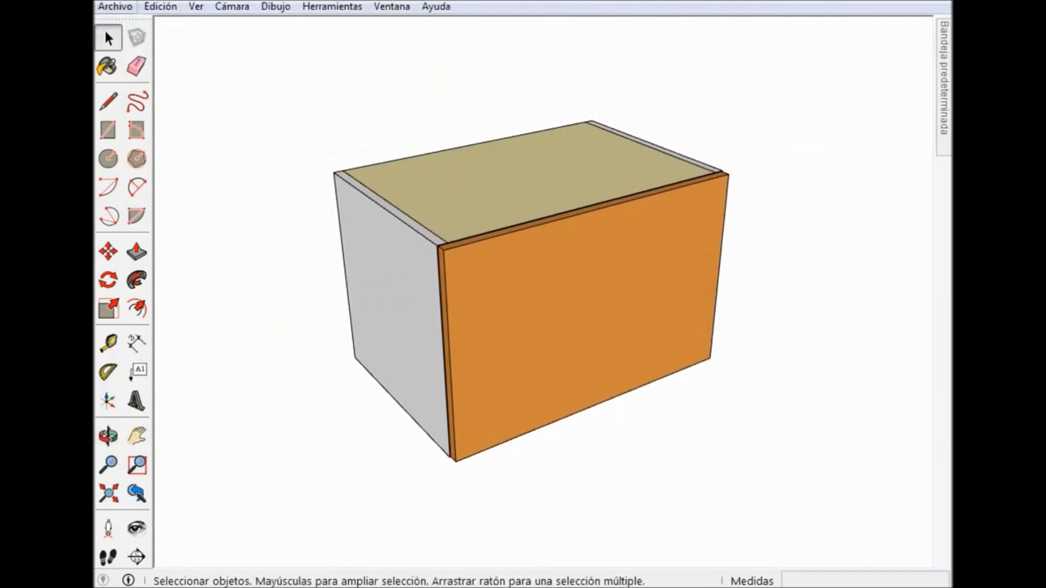
scroll(531, 286, up, 3)
middle_drag(531, 286, 482, 294)
scroll(522, 285, up, 2)
scroll(523, 294, up, 2)
scroll(523, 294, up, 2)
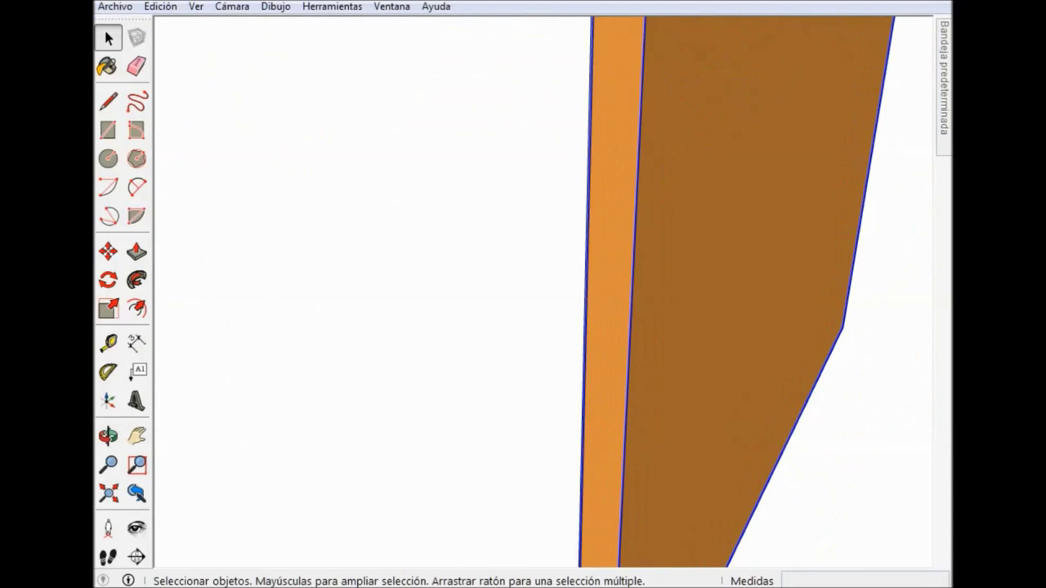
scroll(523, 294, down, 3)
mouse_move(523, 294)
middle_down()
mouse_move(490, 295)
mouse_move(503, 295)
middle_up()
click(108, 279)
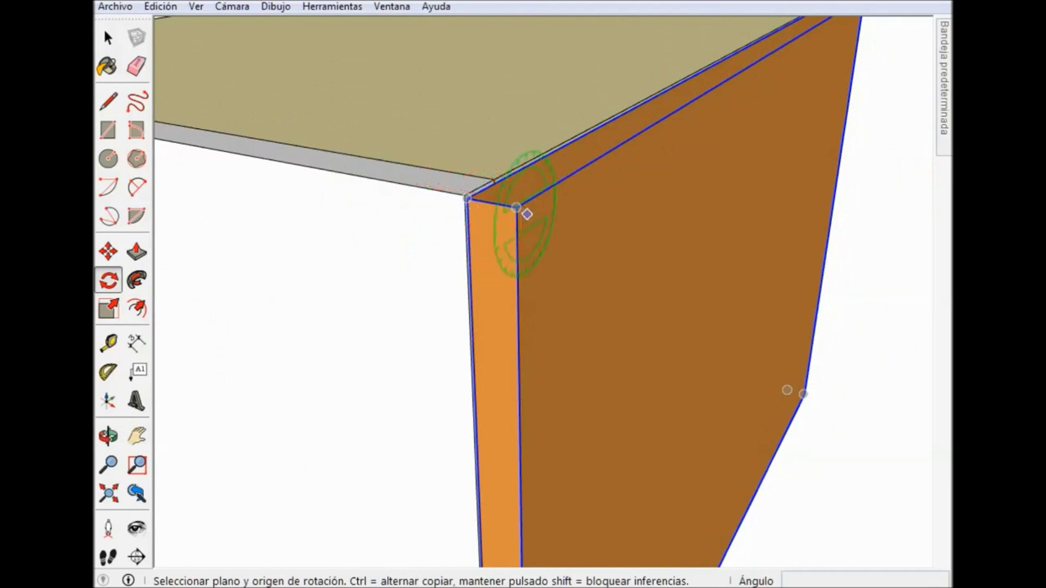
Rotate the orange door 90° about its top corner into a horizontal flap.
click(466, 197)
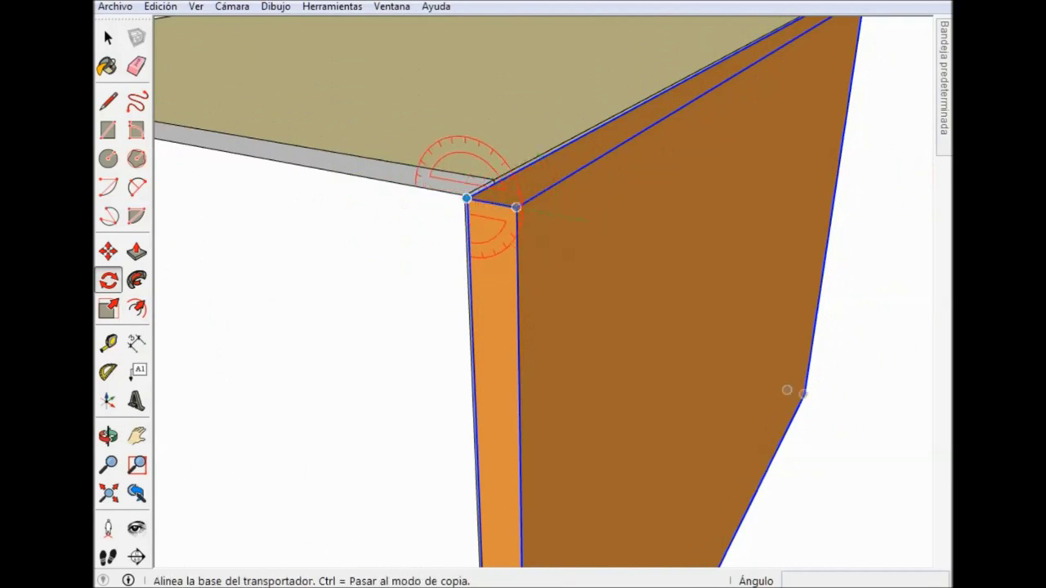
click(515, 207)
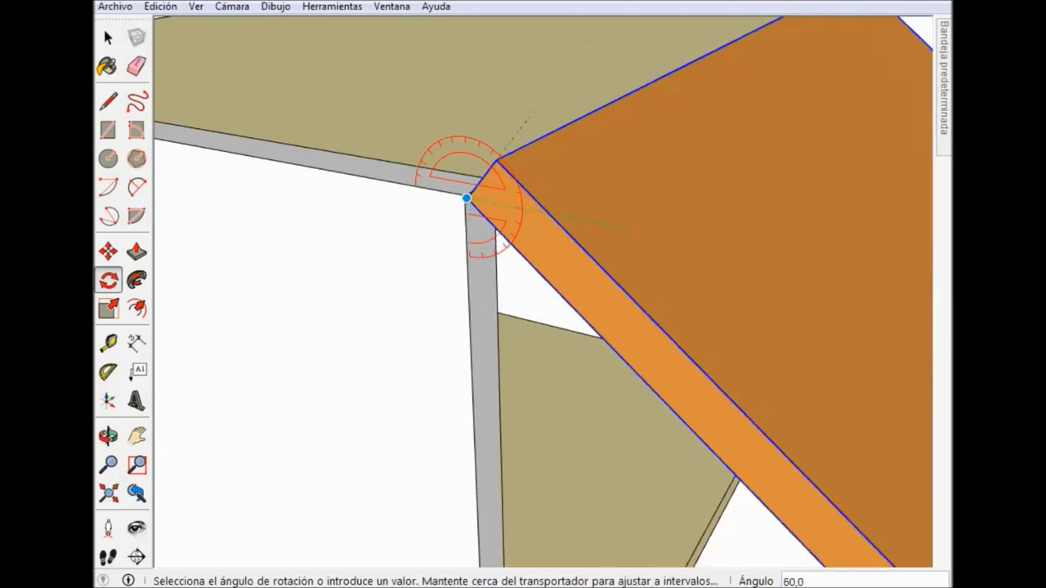
click(466, 103)
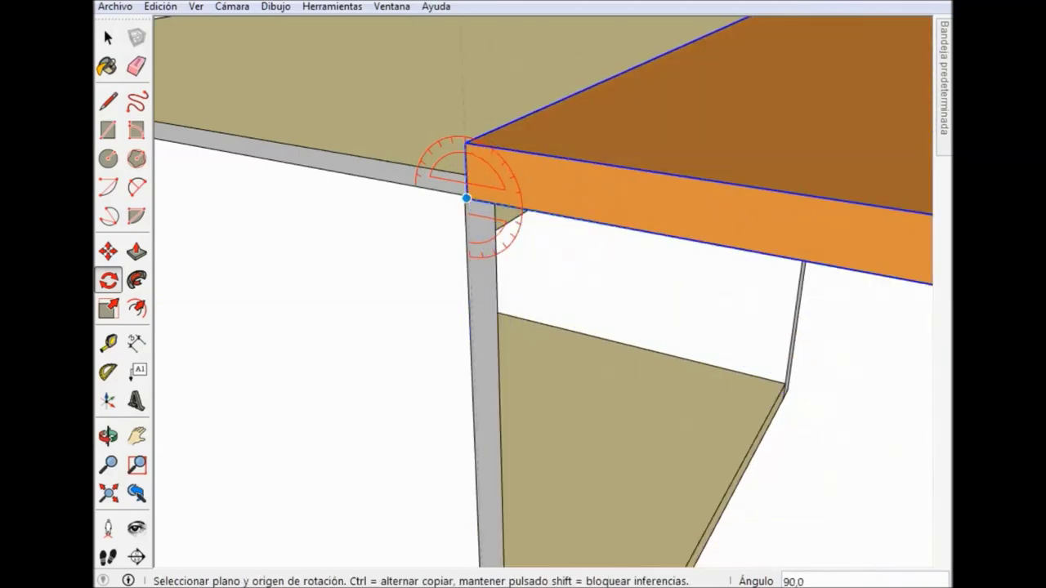
key(space)
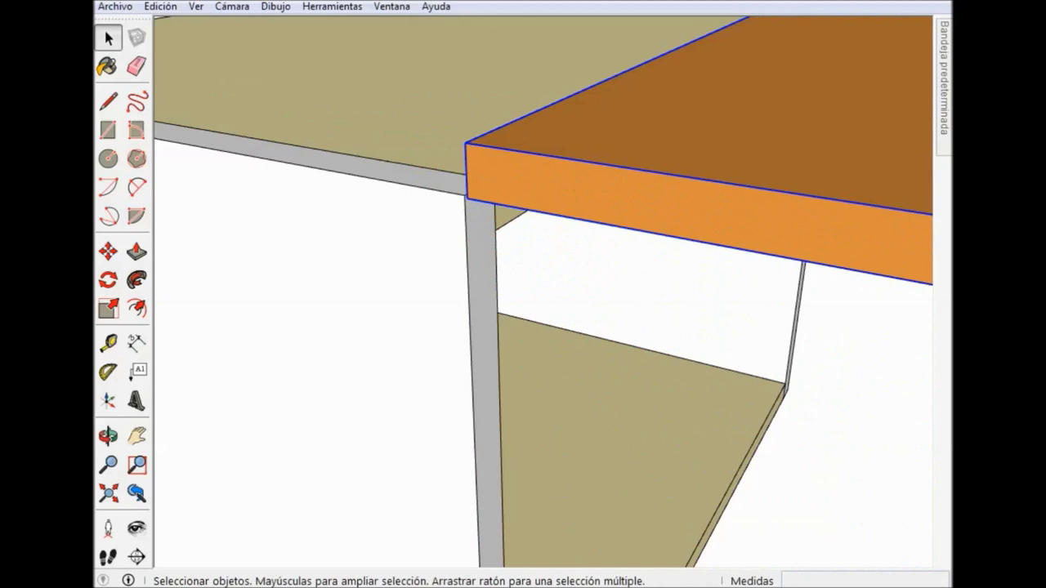
Move the flap 18 mm so it sits flush with the cabinet top.
click(108, 251)
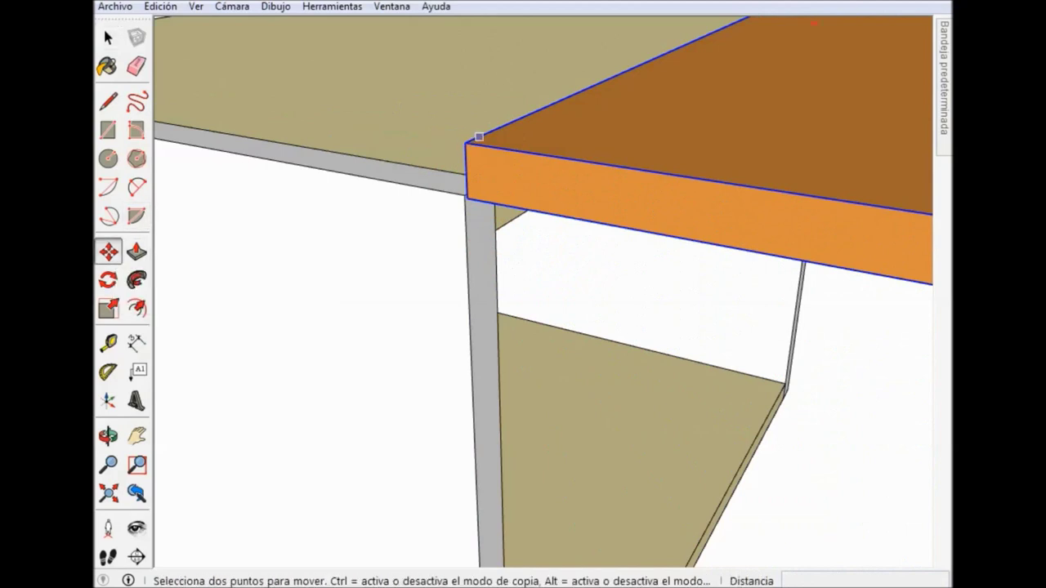
click(465, 143)
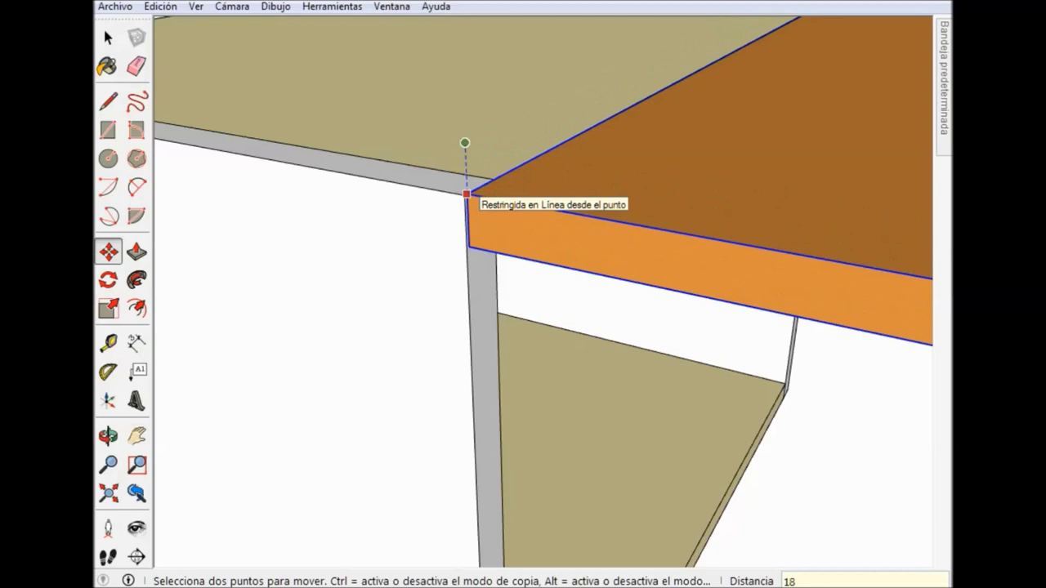
click(466, 196)
key(space)
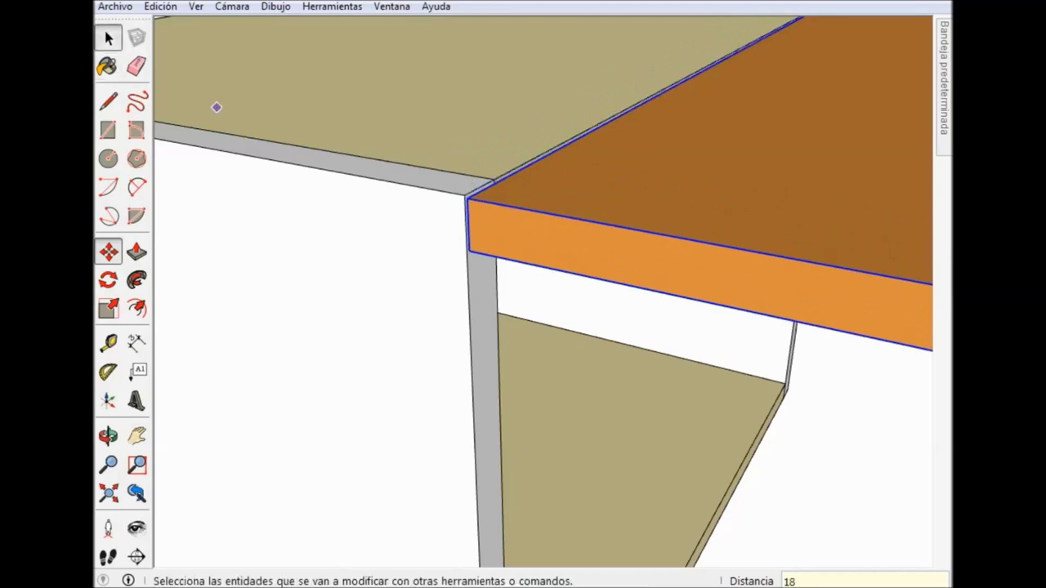
scroll(816, 335, down, 3)
mouse_move(572, 327)
middle_down()
mouse_move(531, 327)
mouse_move(571, 311)
middle_up()
scroll(572, 327, down, 2)
scroll(571, 327, down, 2)
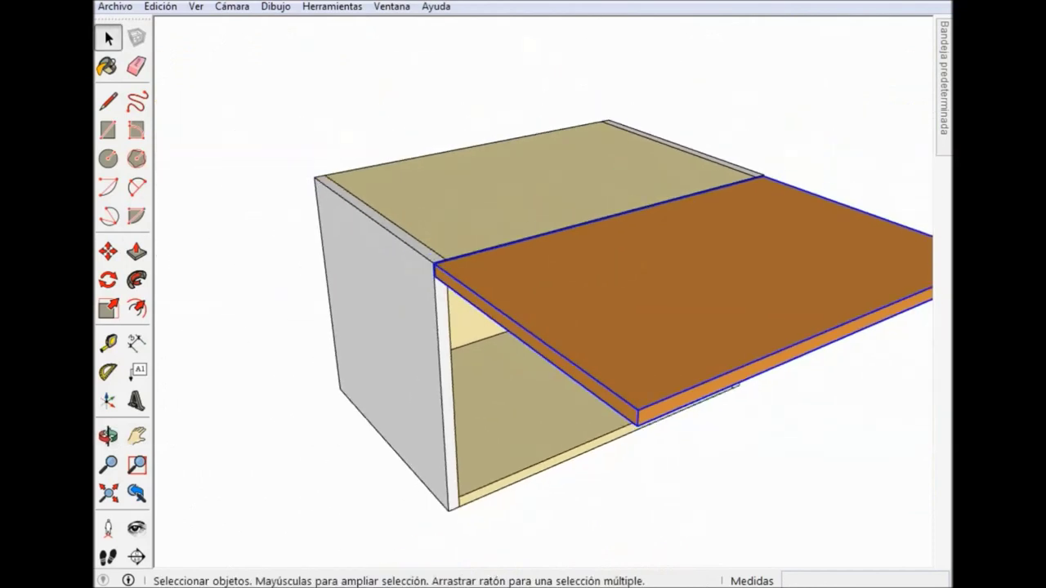
scroll(572, 327, down, 1)
middle_drag(572, 368, 588, 245)
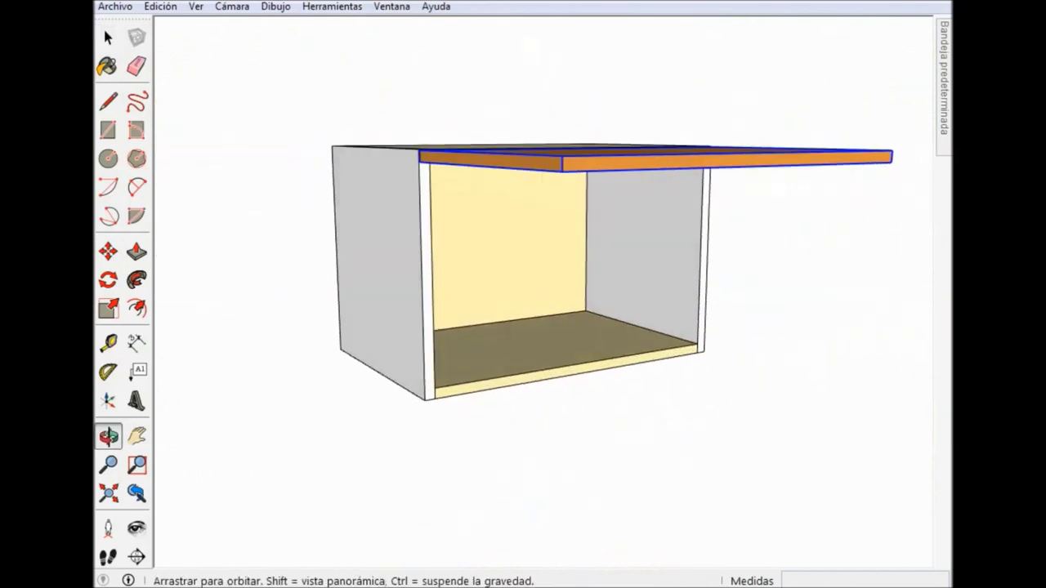
middle_drag(572, 327, 571, 270)
mouse_move(572, 327)
middle_down()
mouse_move(555, 286)
mouse_move(572, 315)
mouse_move(571, 302)
mouse_move(539, 326)
mouse_move(457, 327)
middle_up()
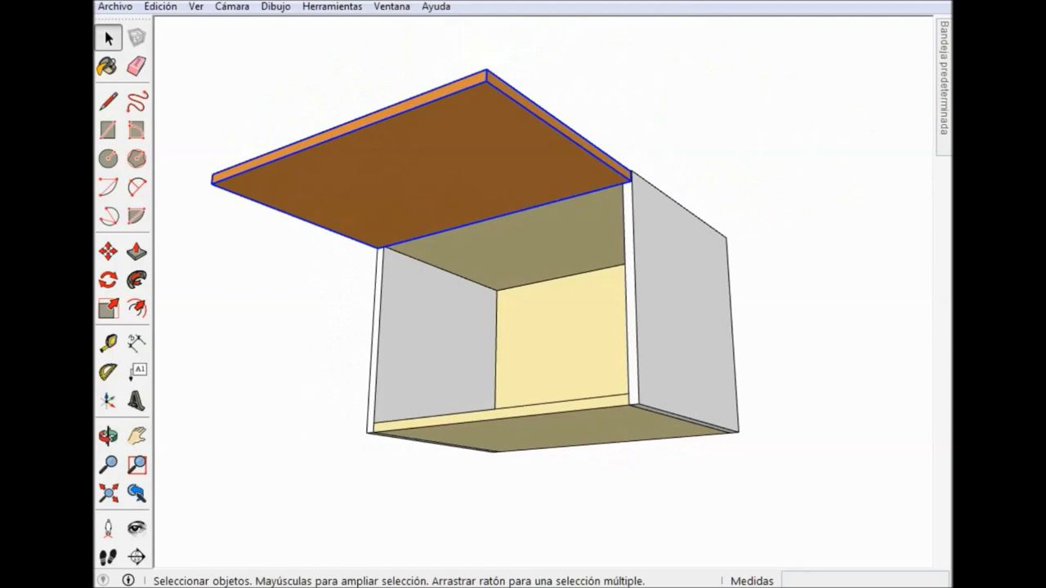